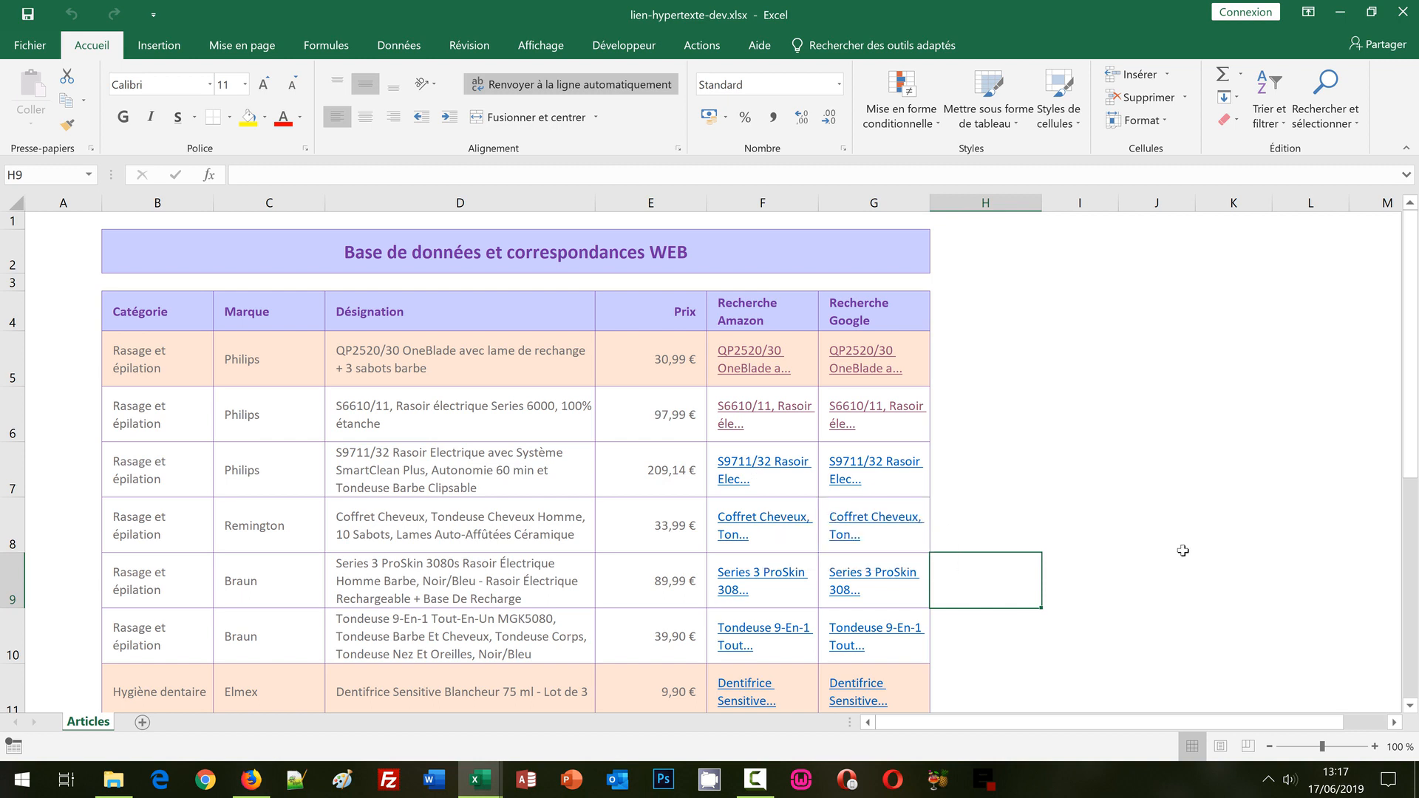
Test the Google and Amazon search links for the Philips S9711/32 shaver in row 7 of lien-hypertexte-dev.xlsx.
{"action": "left_click", "coordinate": [1180, 538]}
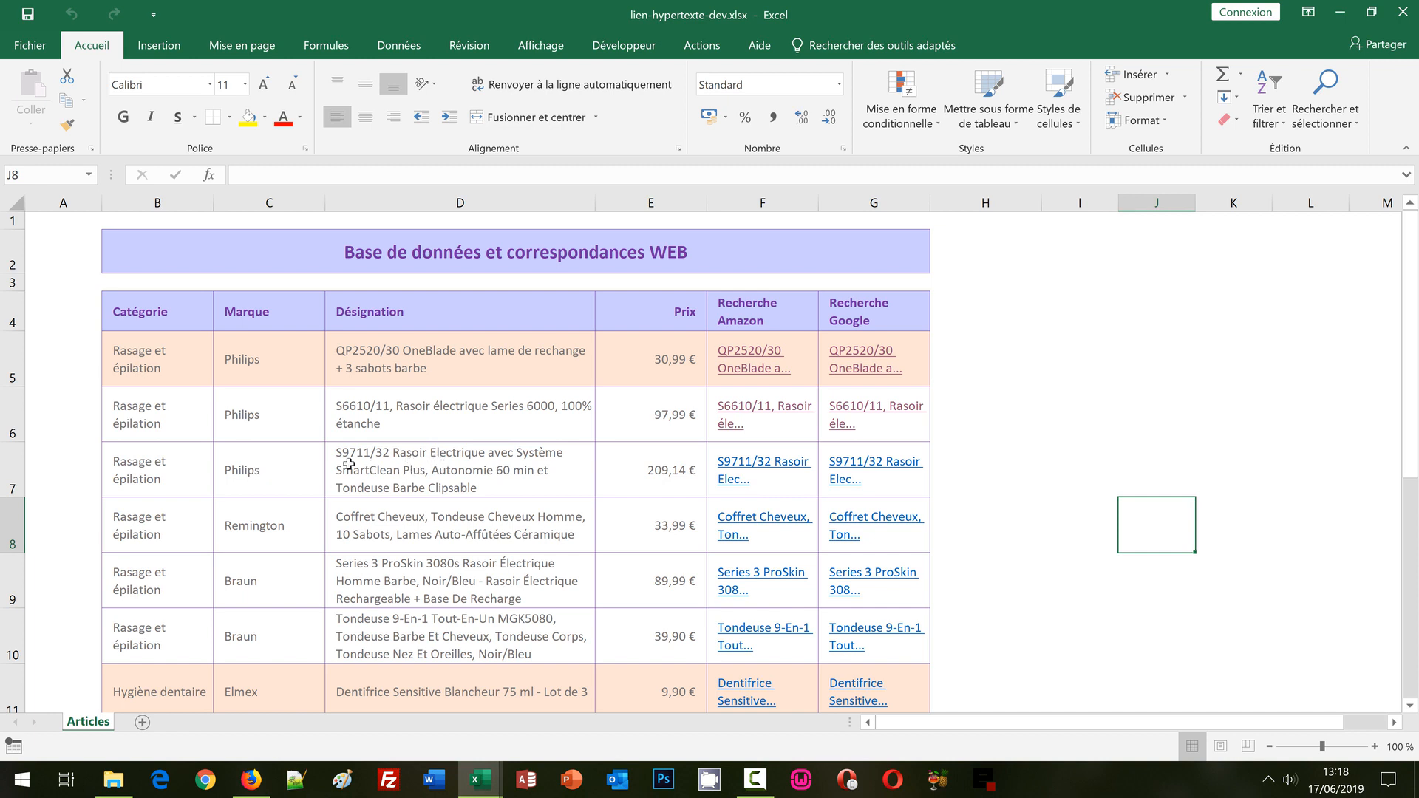
{"action": "left_click", "coordinate": [916, 474]}
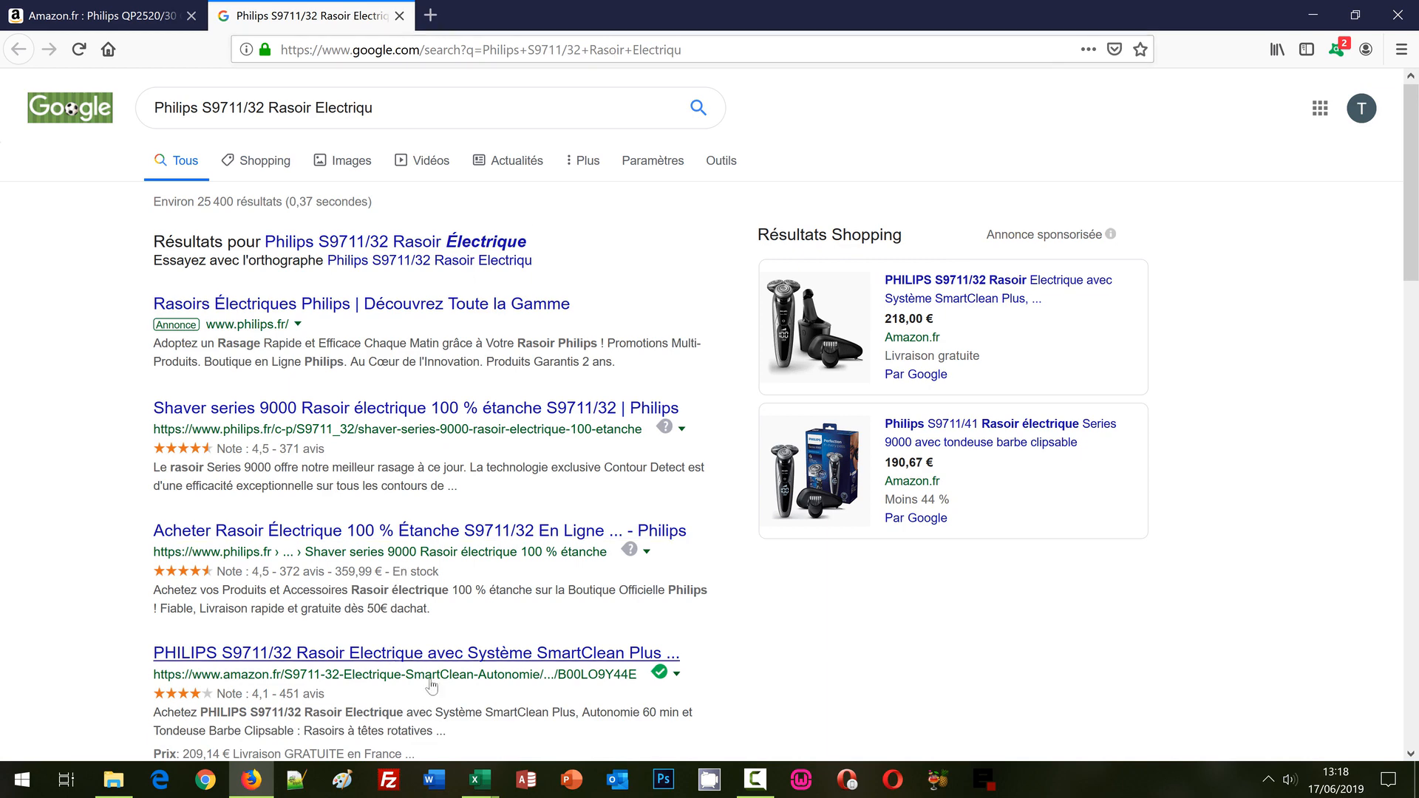
{"action": "mouse_move", "coordinate": [480, 779]}
{"action": "left_click", "coordinate": [561, 726]}
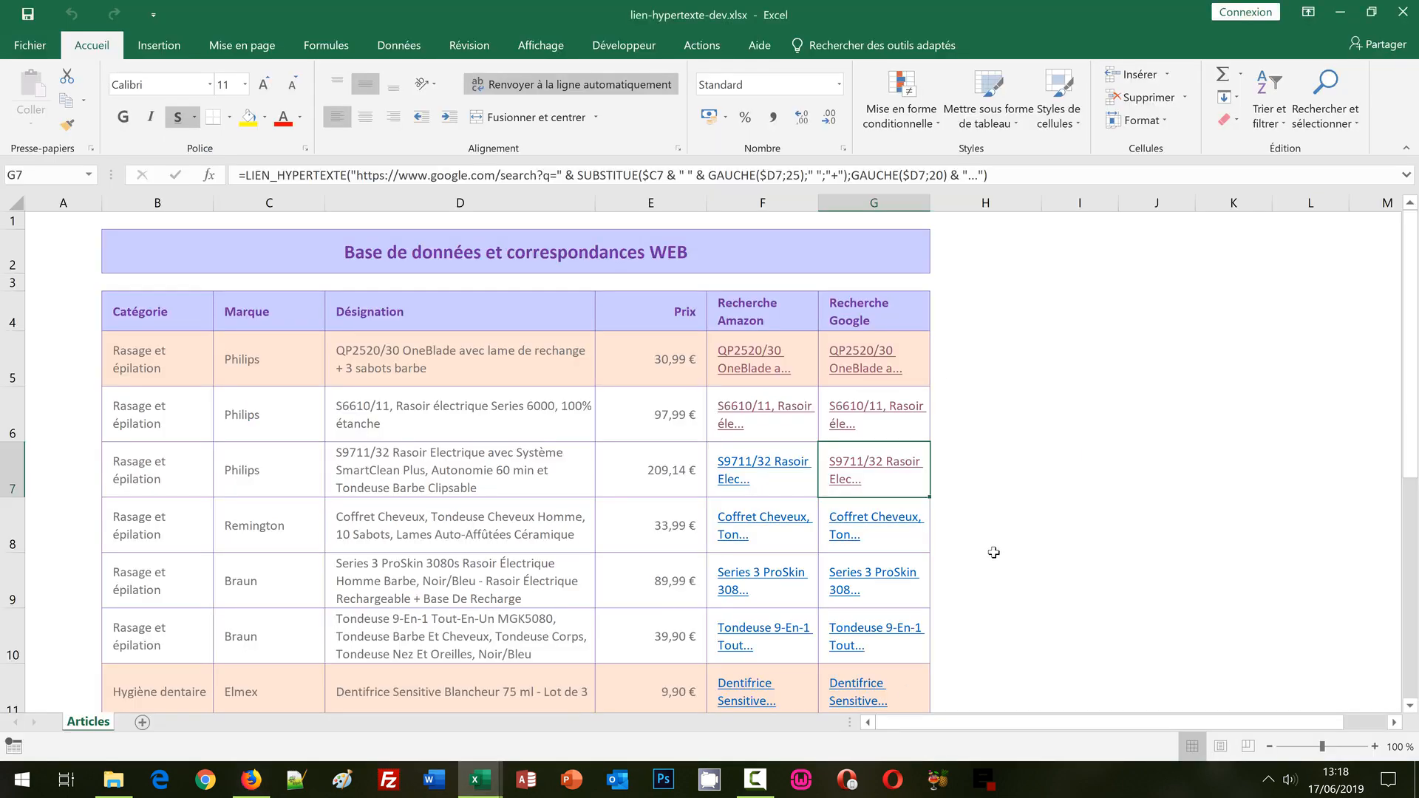
{"action": "left_click", "coordinate": [766, 469]}
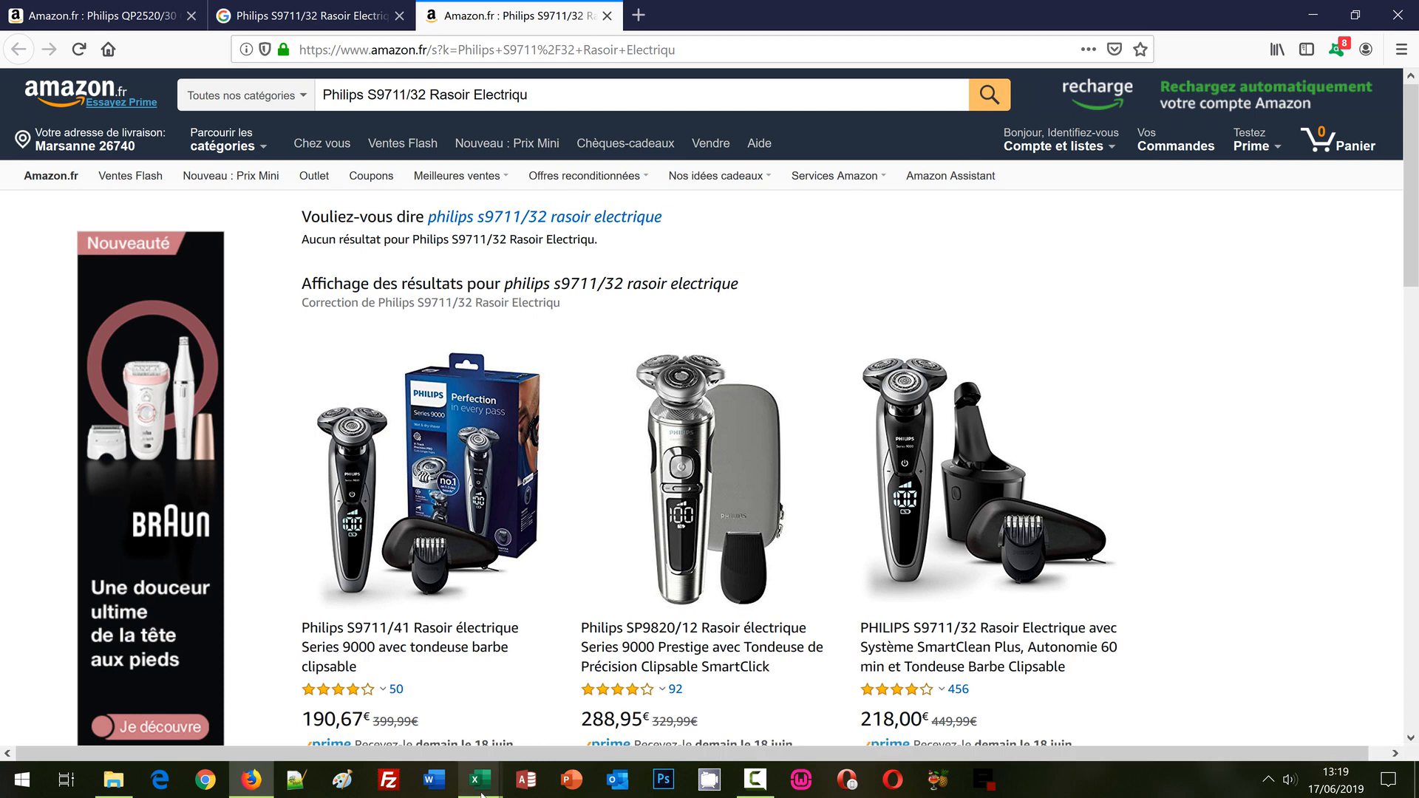
Switch to the lien-hypertexte.xlsx workbook and examine the article table's rows and its Catégorie, Marque, Désignation and Prix columns.
{"action": "mouse_move", "coordinate": [481, 793]}
{"action": "left_click", "coordinate": [400, 715]}
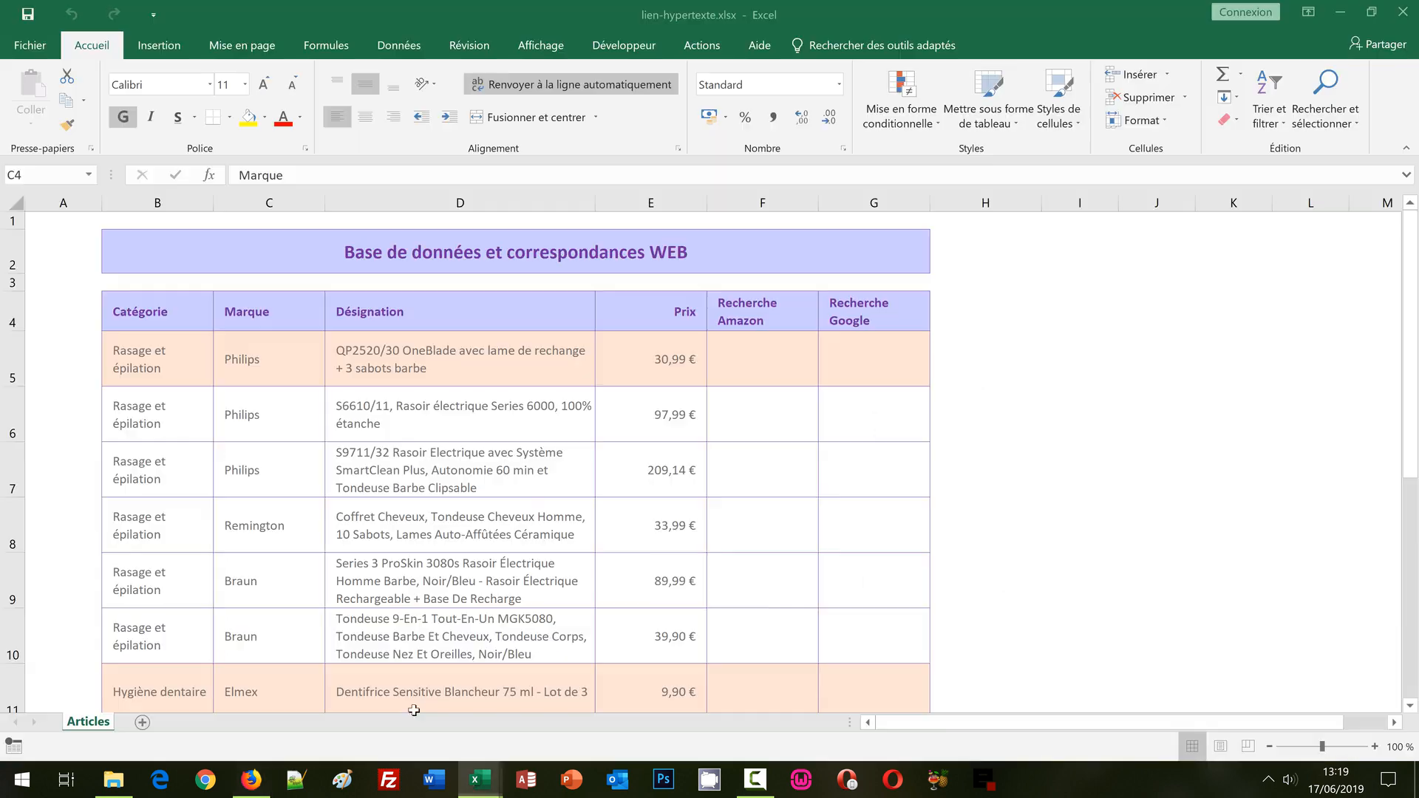
{"action": "left_click", "coordinate": [1070, 409]}
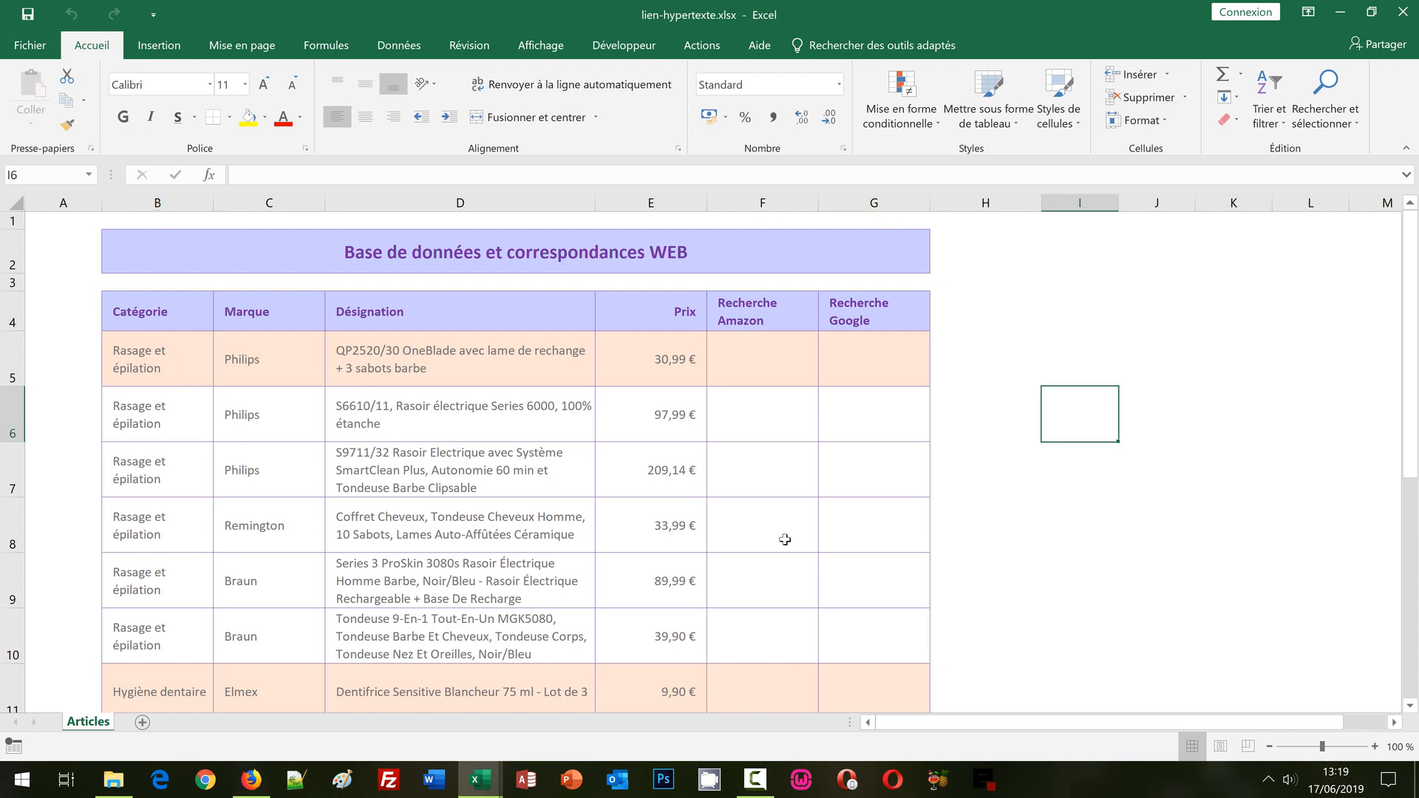
{"action": "scroll", "coordinate": [782, 539], "scroll_direction": "down", "scroll_amount": 4}
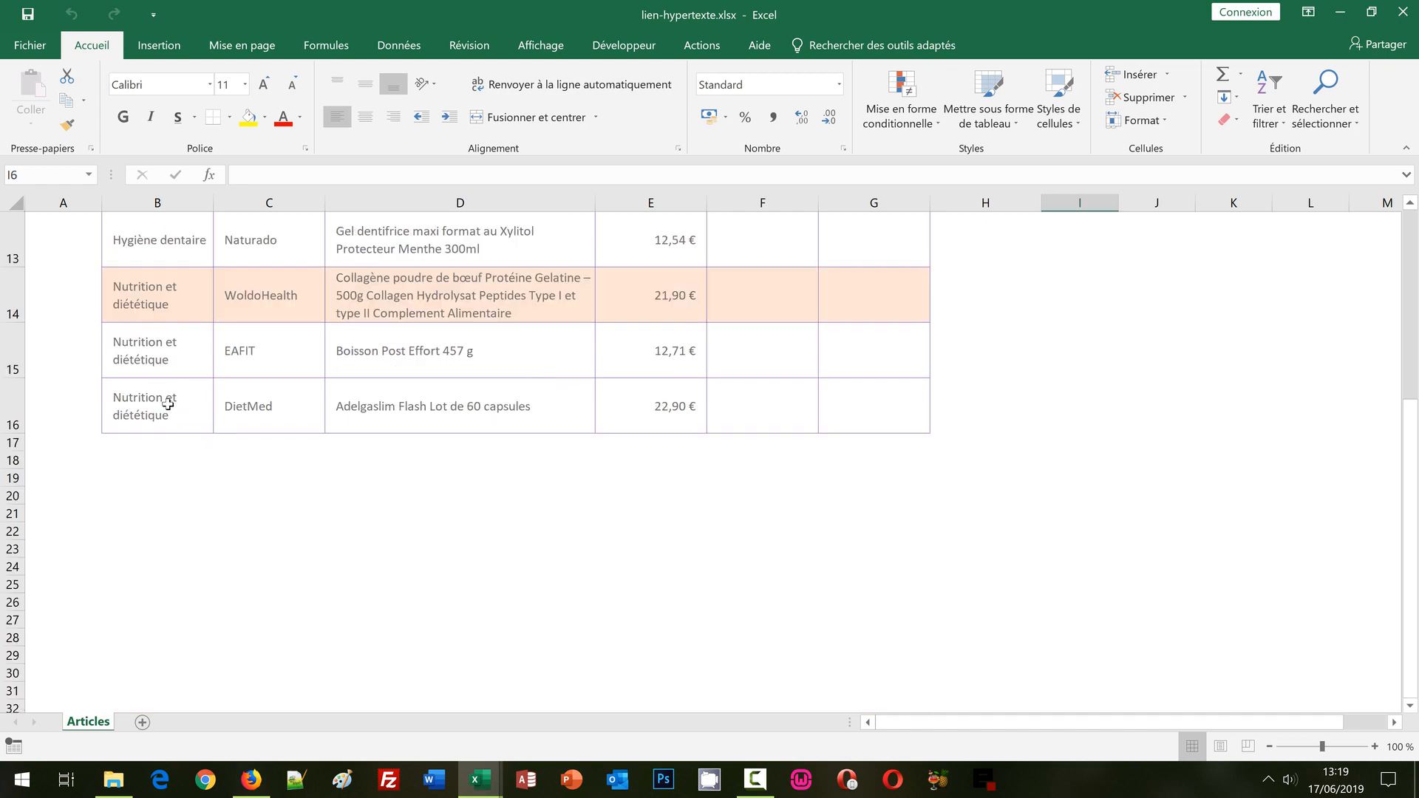
{"action": "scroll", "coordinate": [358, 495], "scroll_direction": "up", "scroll_amount": 3}
{"action": "scroll", "coordinate": [358, 495], "scroll_direction": "up", "scroll_amount": 1}
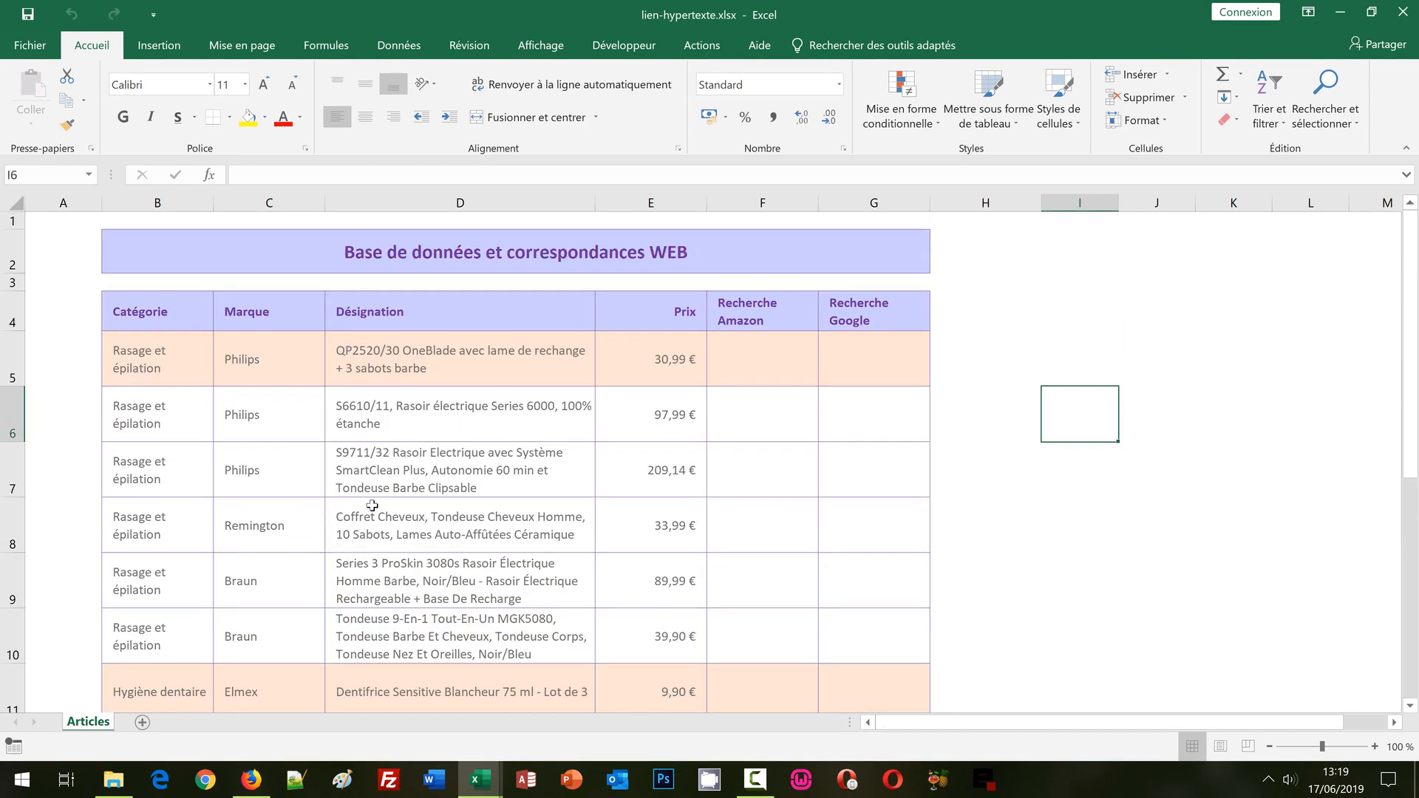
{"action": "left_click", "coordinate": [170, 317]}
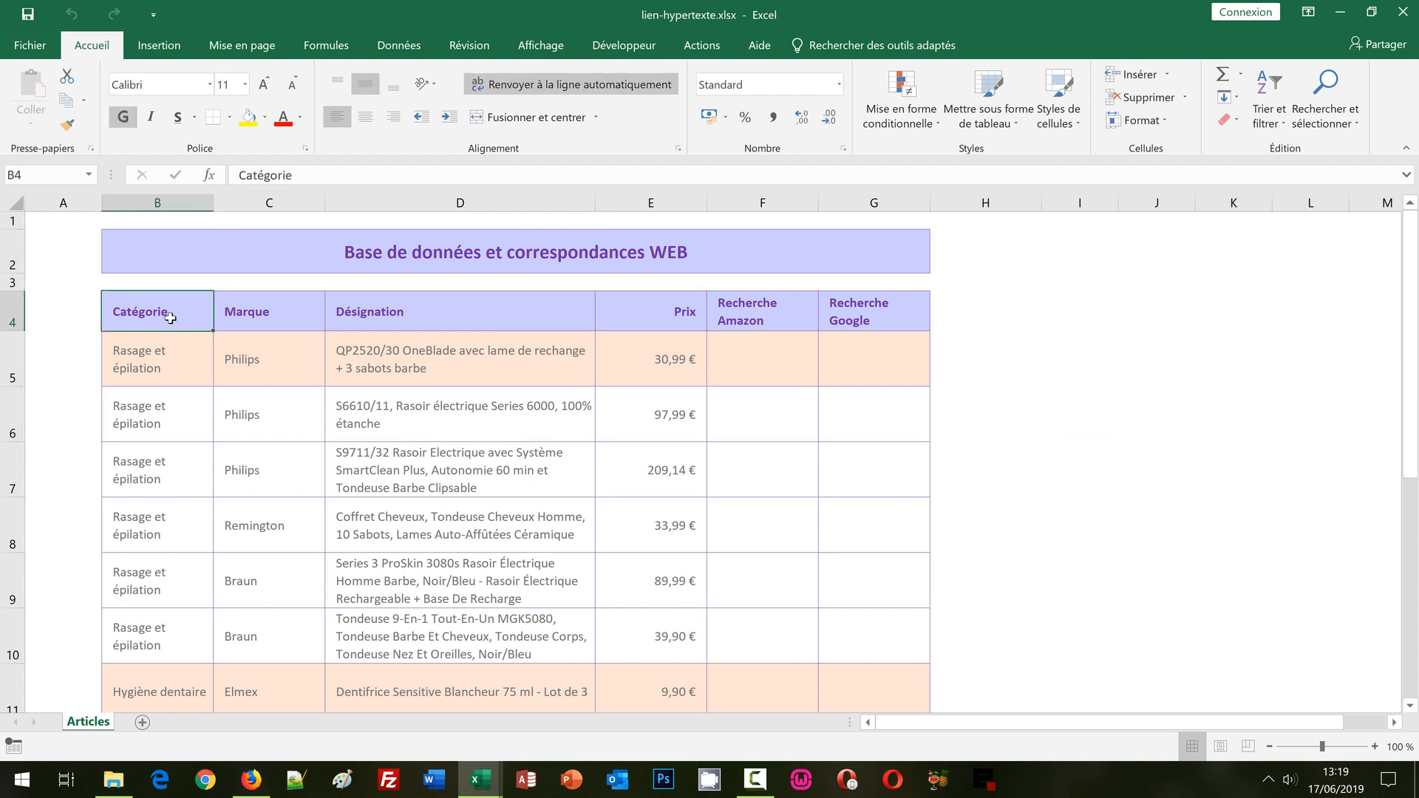
{"action": "left_click", "coordinate": [266, 323]}
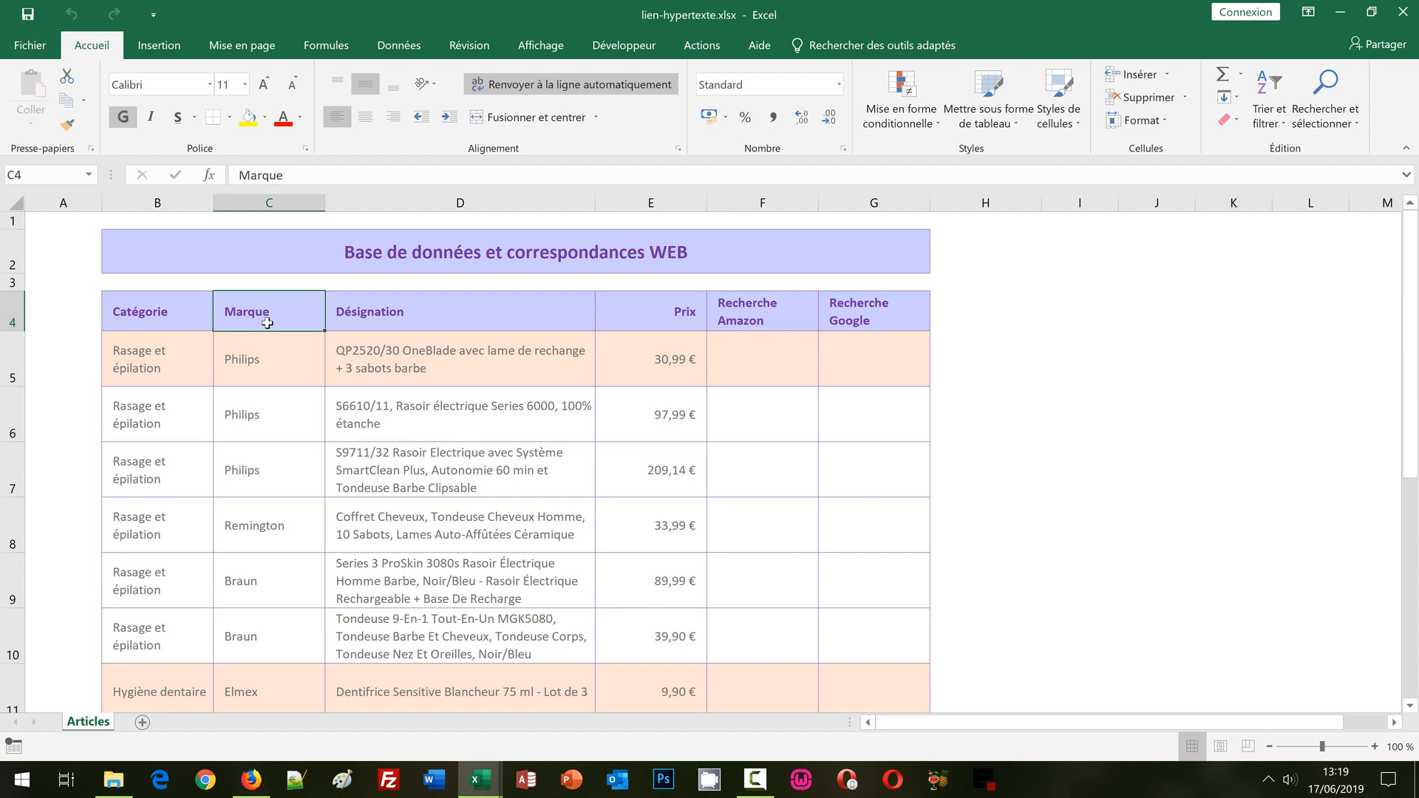
{"action": "left_click", "coordinate": [490, 314]}
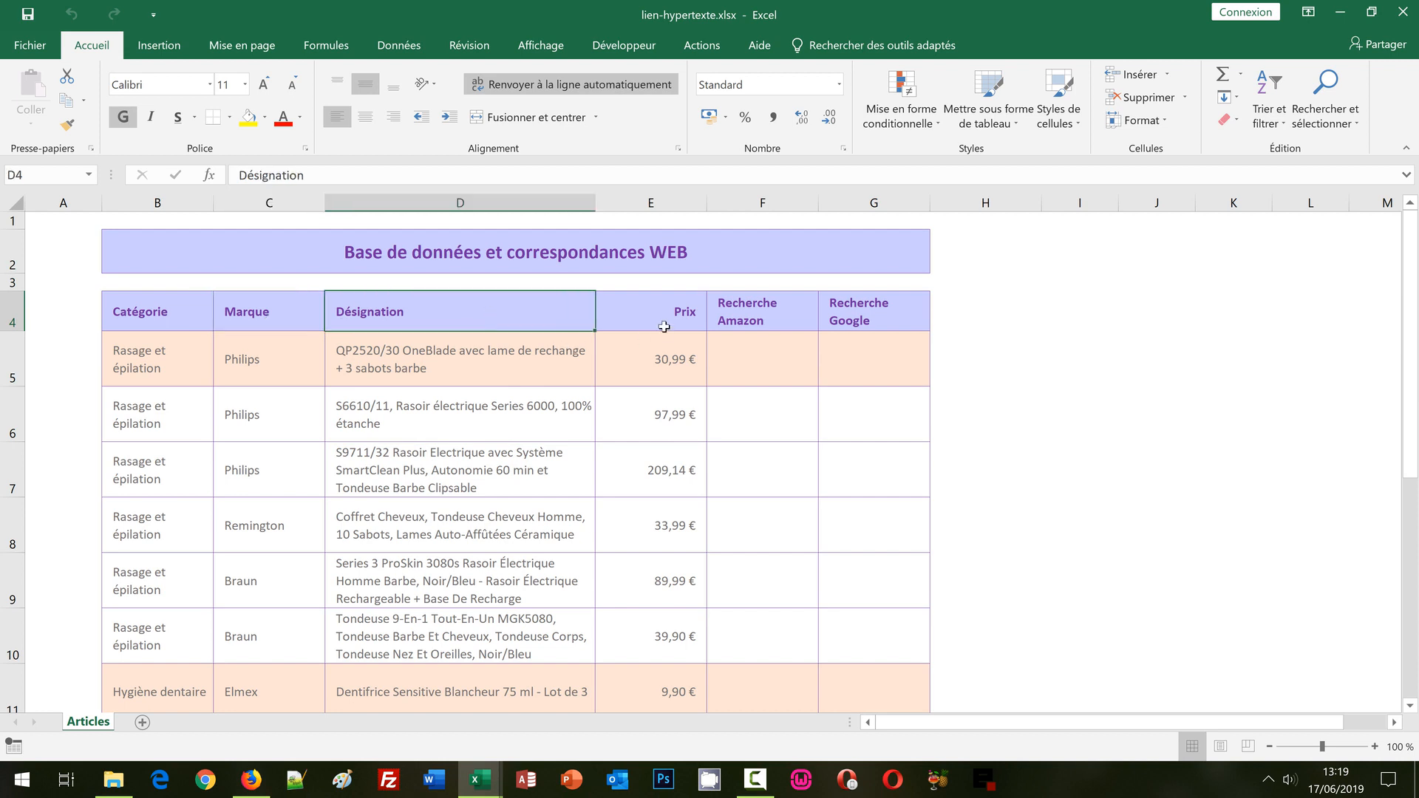
{"action": "left_click", "coordinate": [665, 307]}
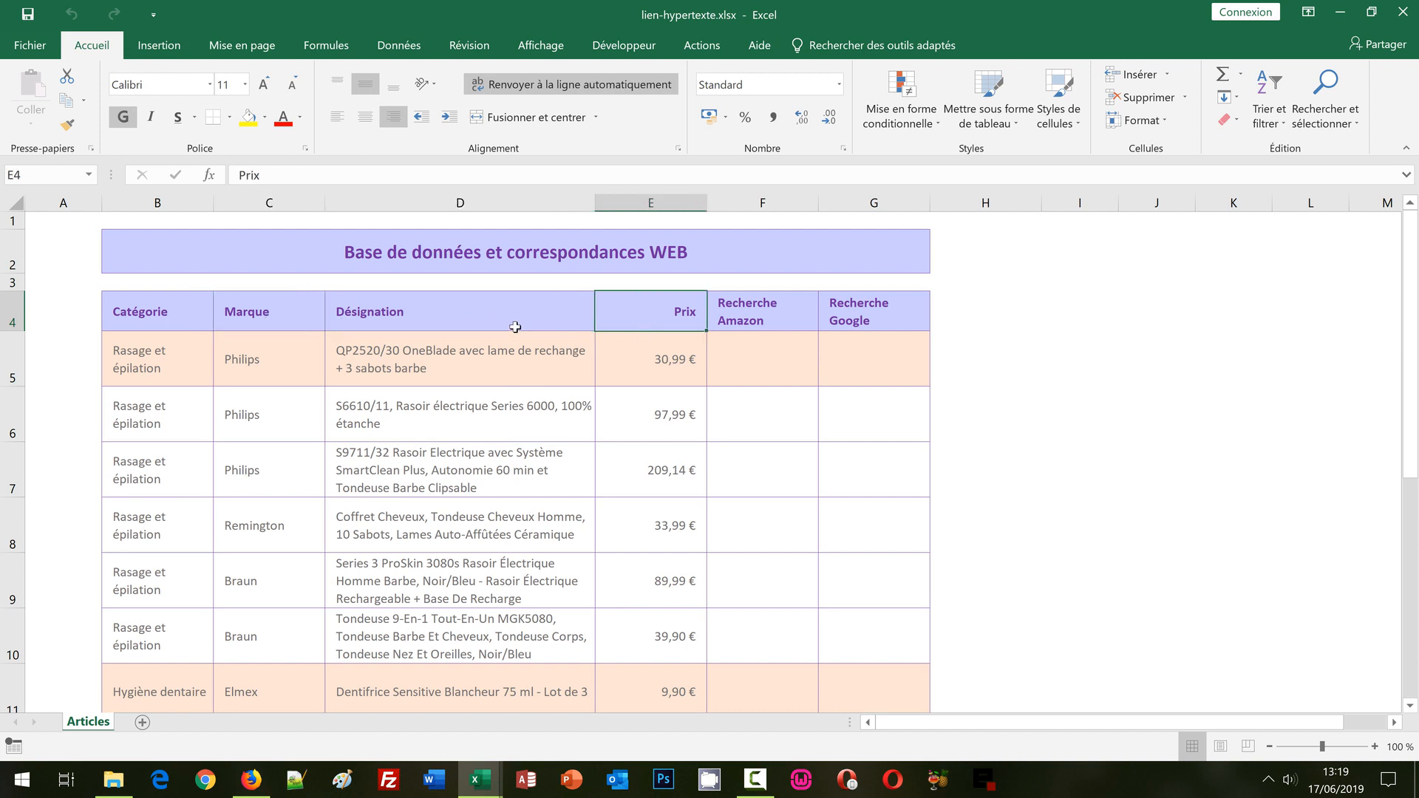
{"action": "left_click", "coordinate": [479, 309]}
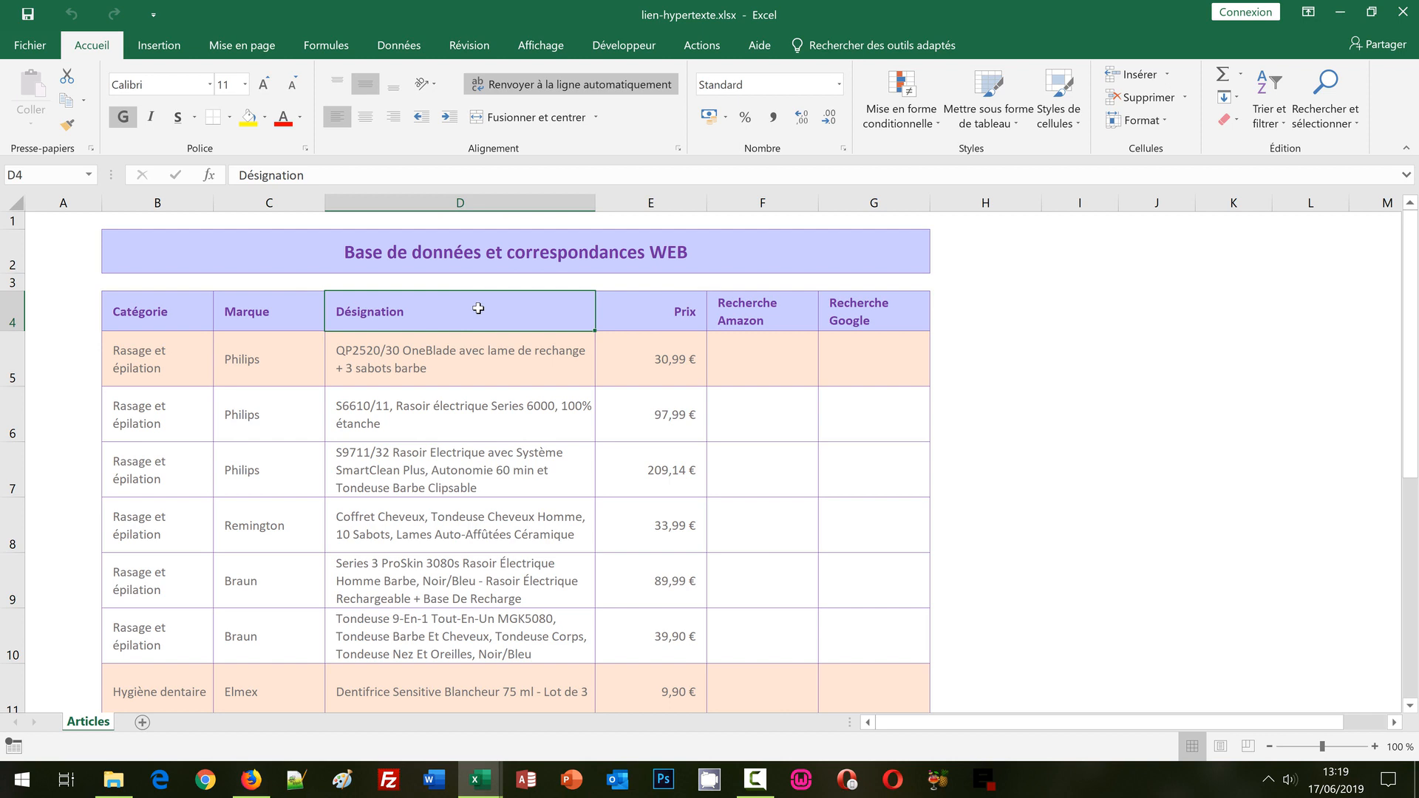
{"action": "left_click", "coordinate": [264, 312]}
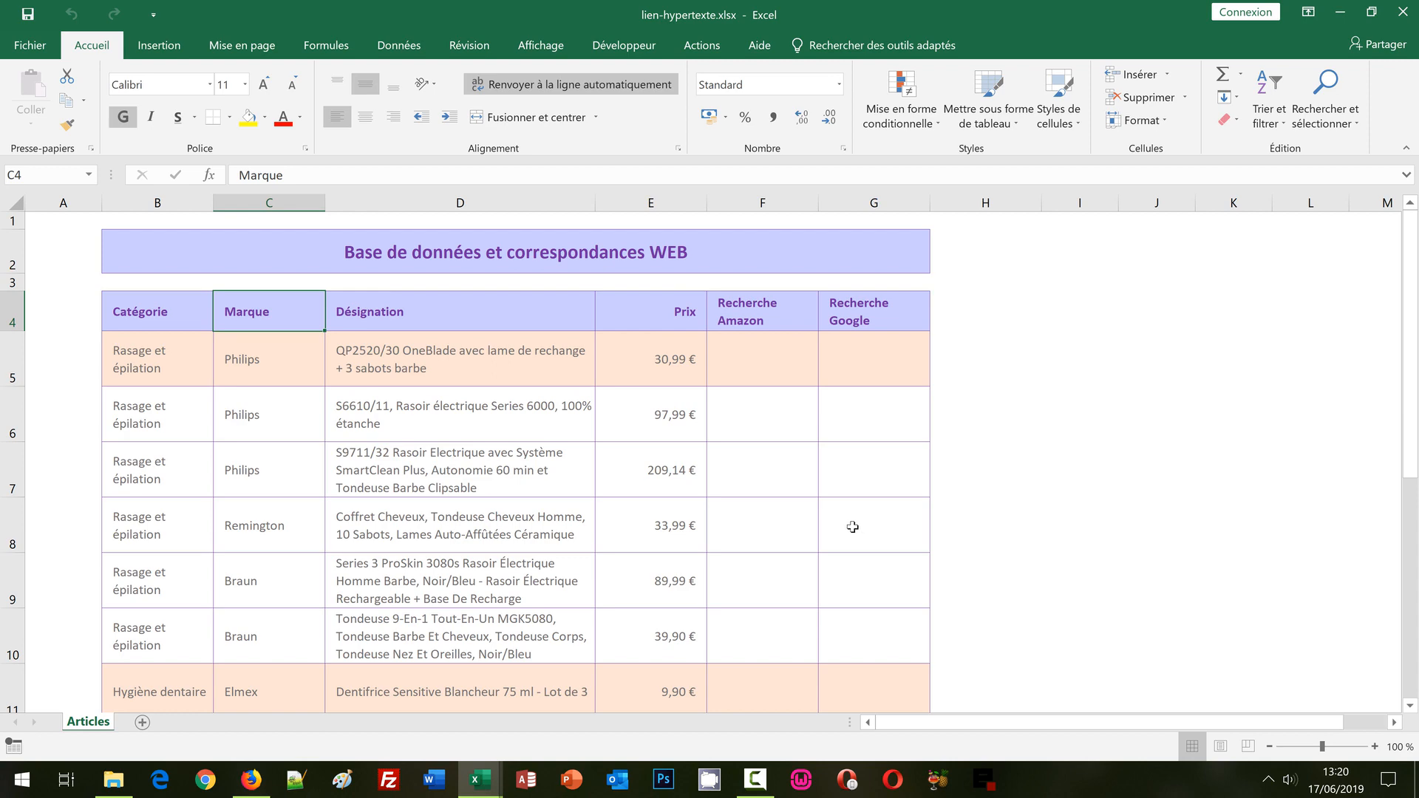
Switch to Firefox to examine the Amazon and Google search addresses for the Philips shaver, and return to the lien-hypertexte.xlsx workbook.
{"action": "left_click", "coordinate": [251, 781]}
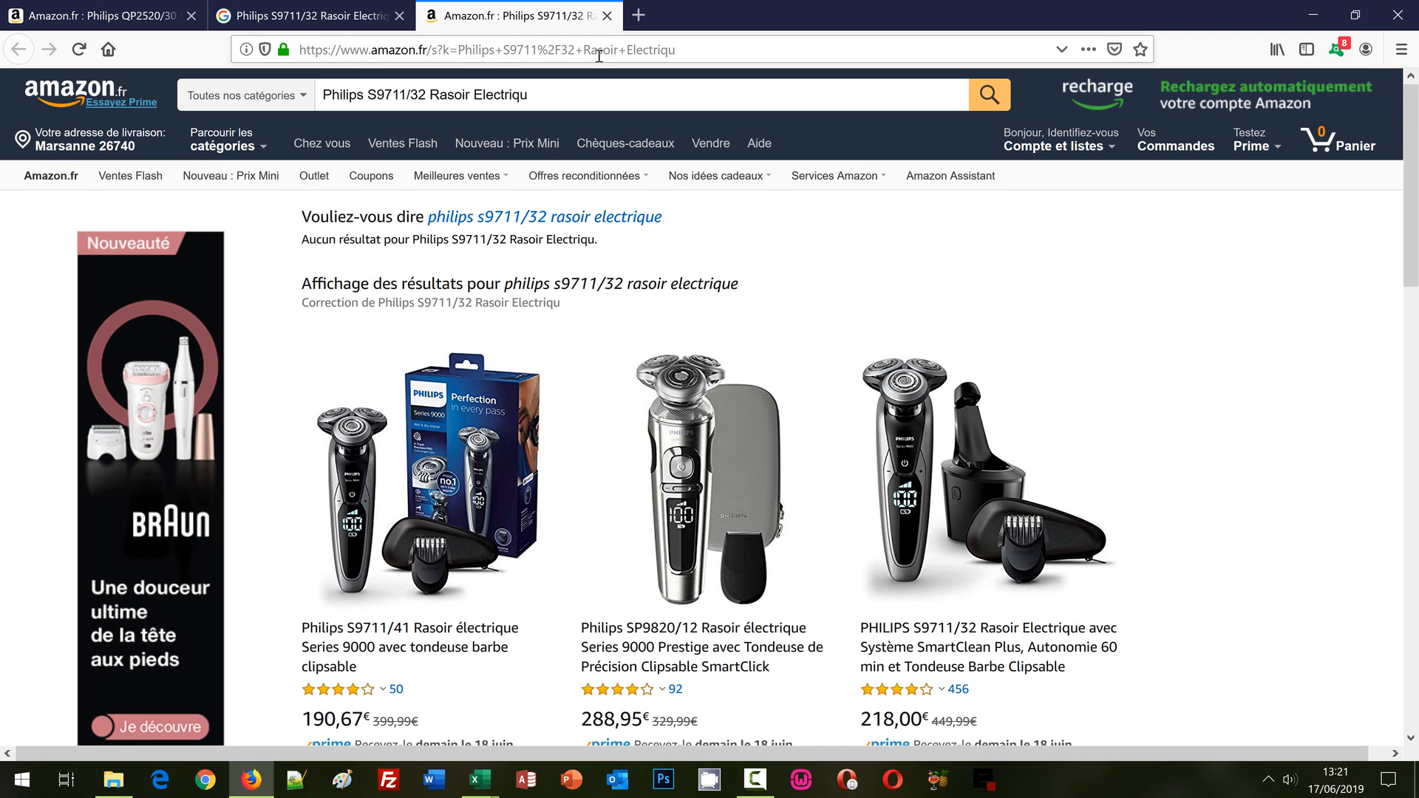
{"action": "left_click", "coordinate": [459, 50]}
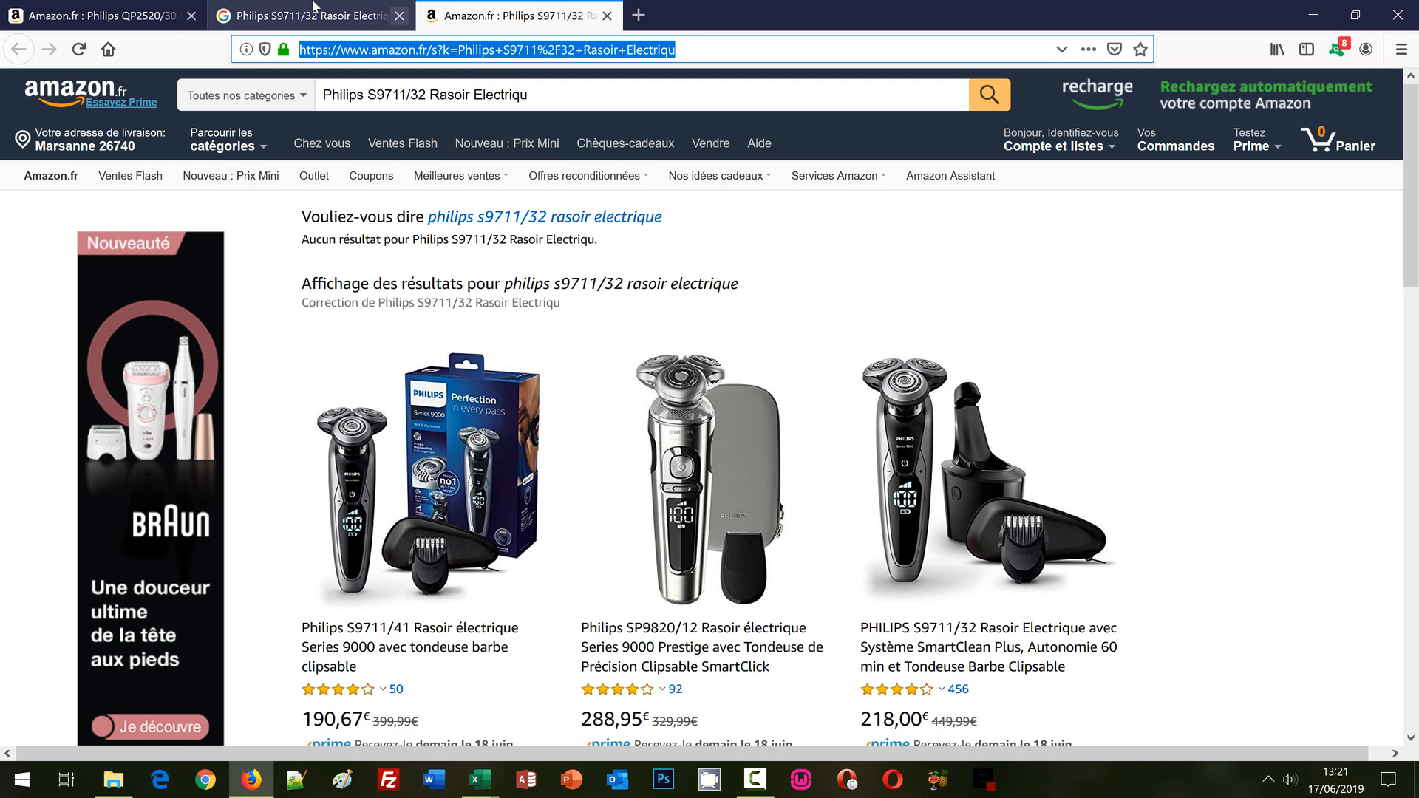
{"action": "left_click", "coordinate": [370, 16]}
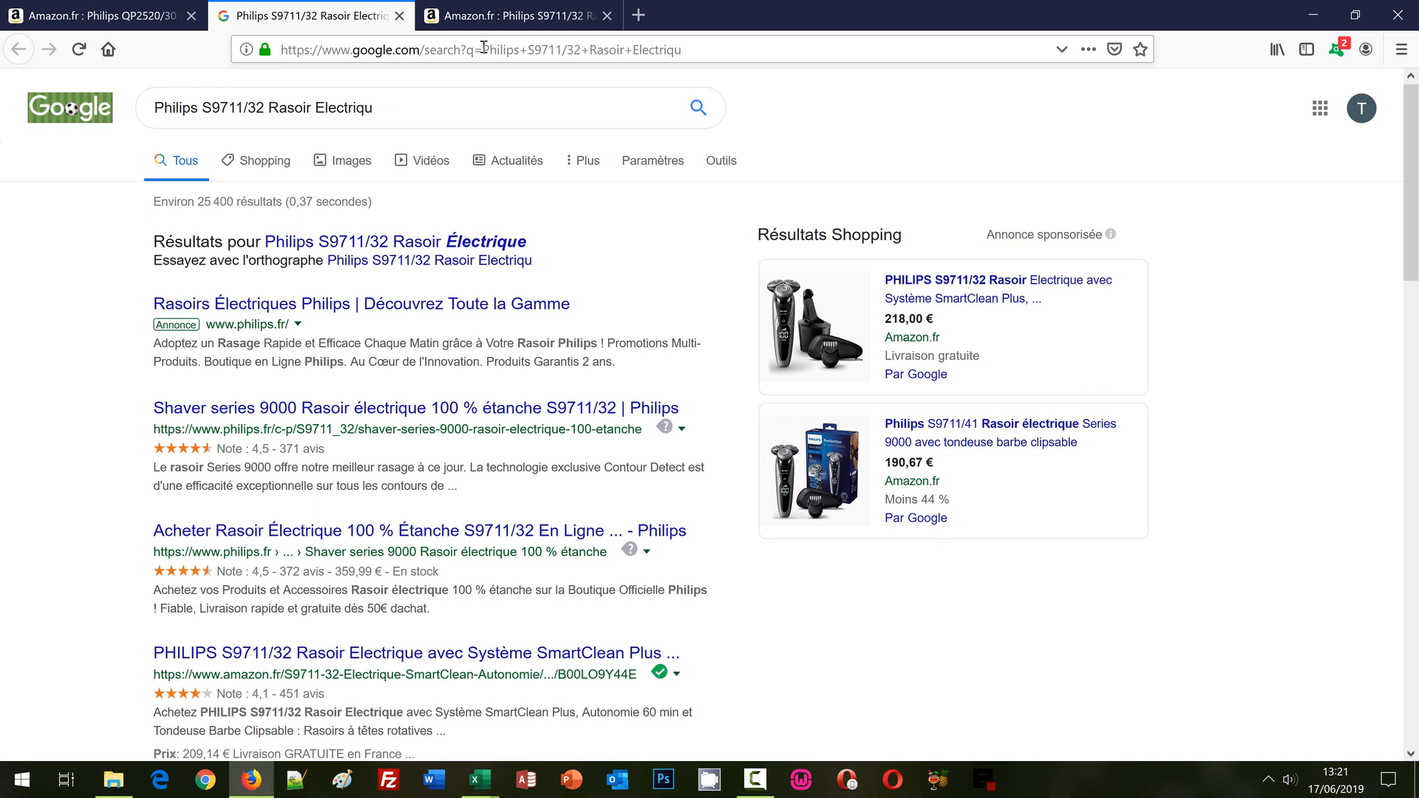
{"action": "left_click", "coordinate": [488, 50]}
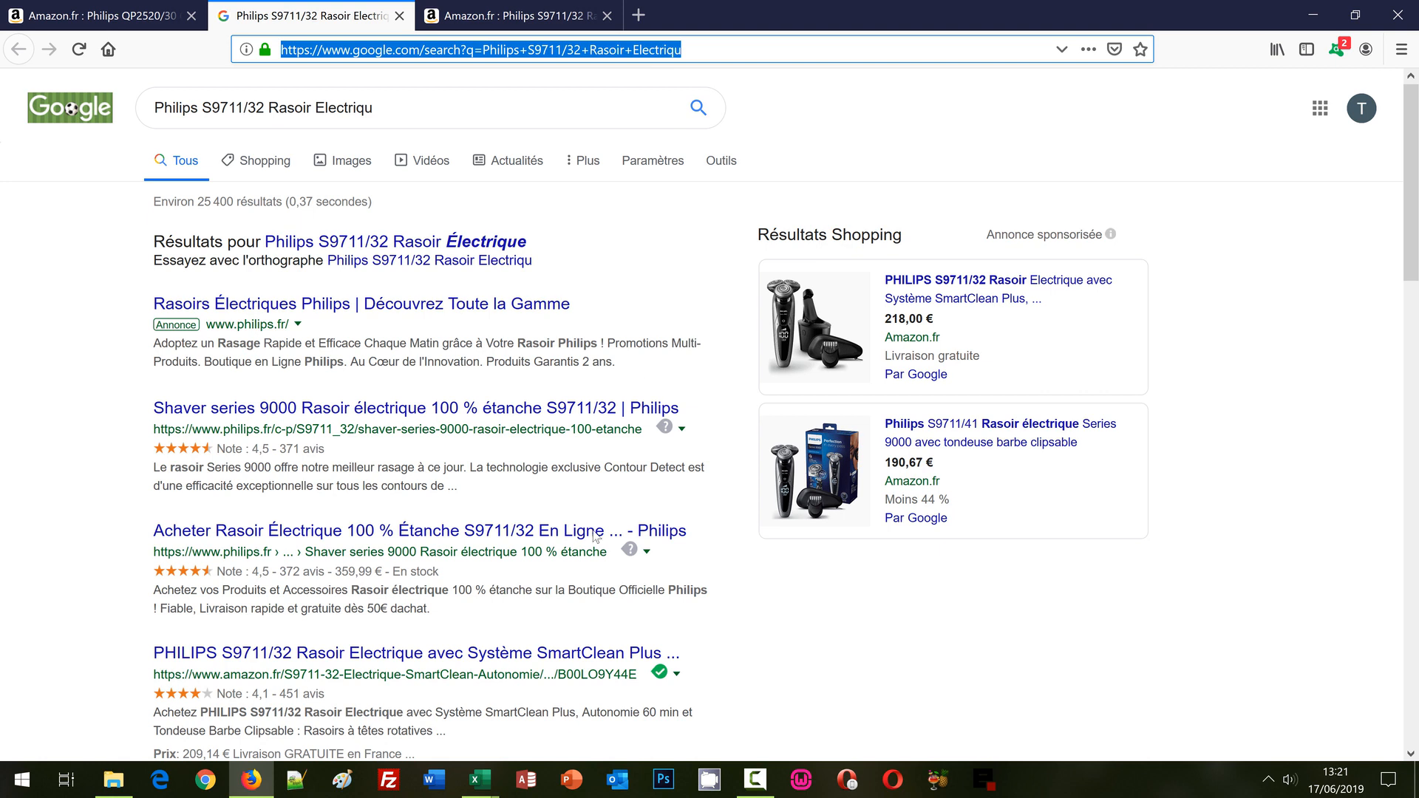
{"action": "left_click", "coordinate": [479, 781]}
{"action": "left_click", "coordinate": [411, 728]}
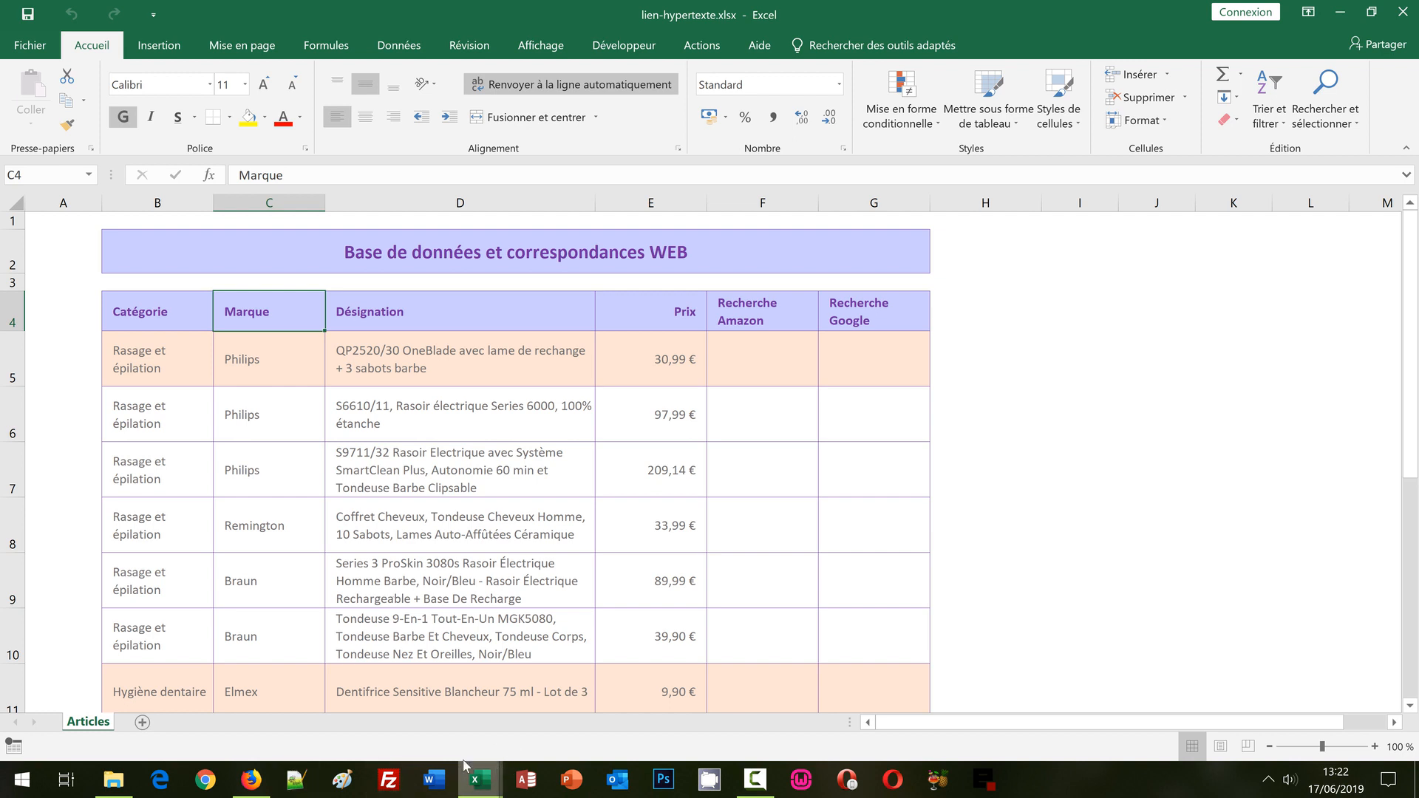
{"action": "left_click", "coordinate": [251, 779]}
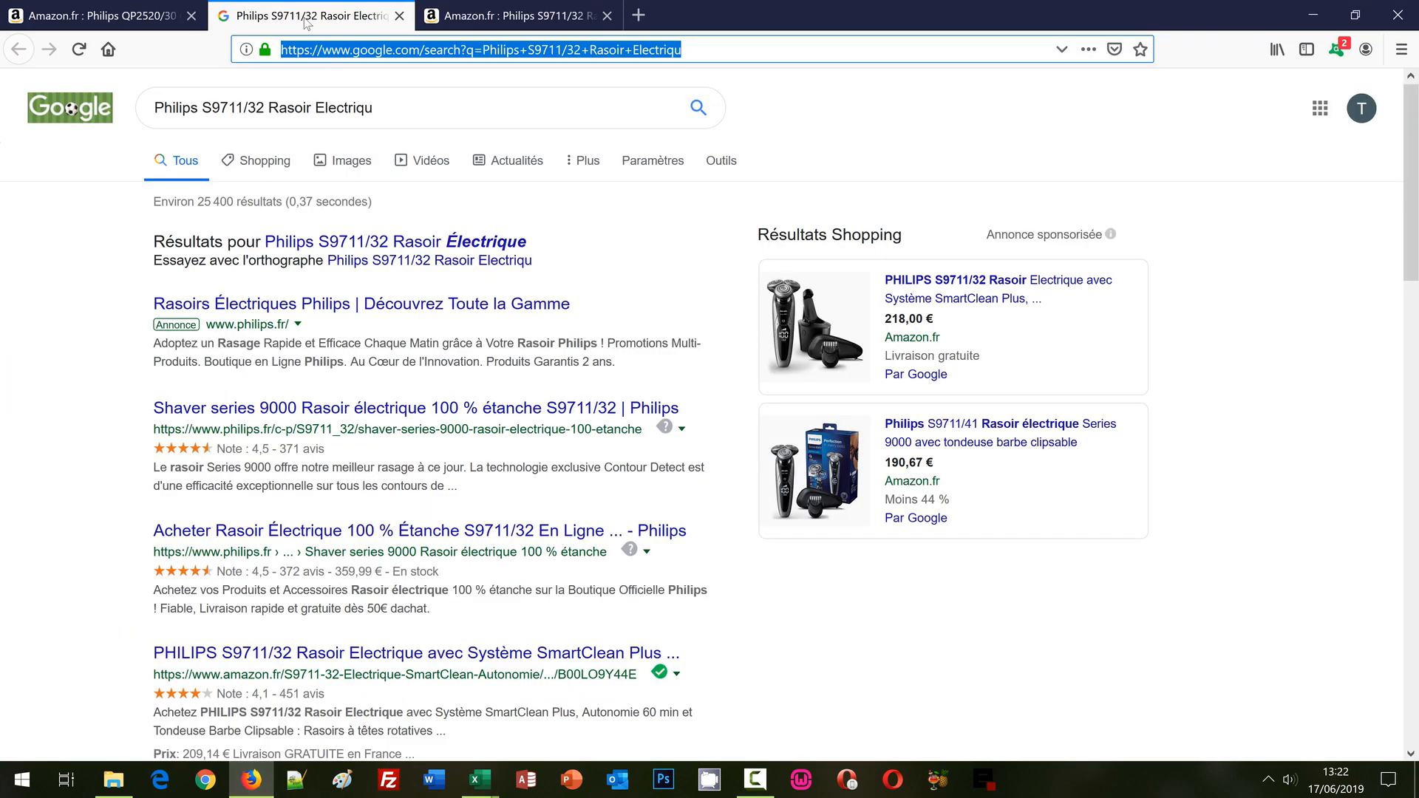
{"action": "left_click", "coordinate": [284, 48]}
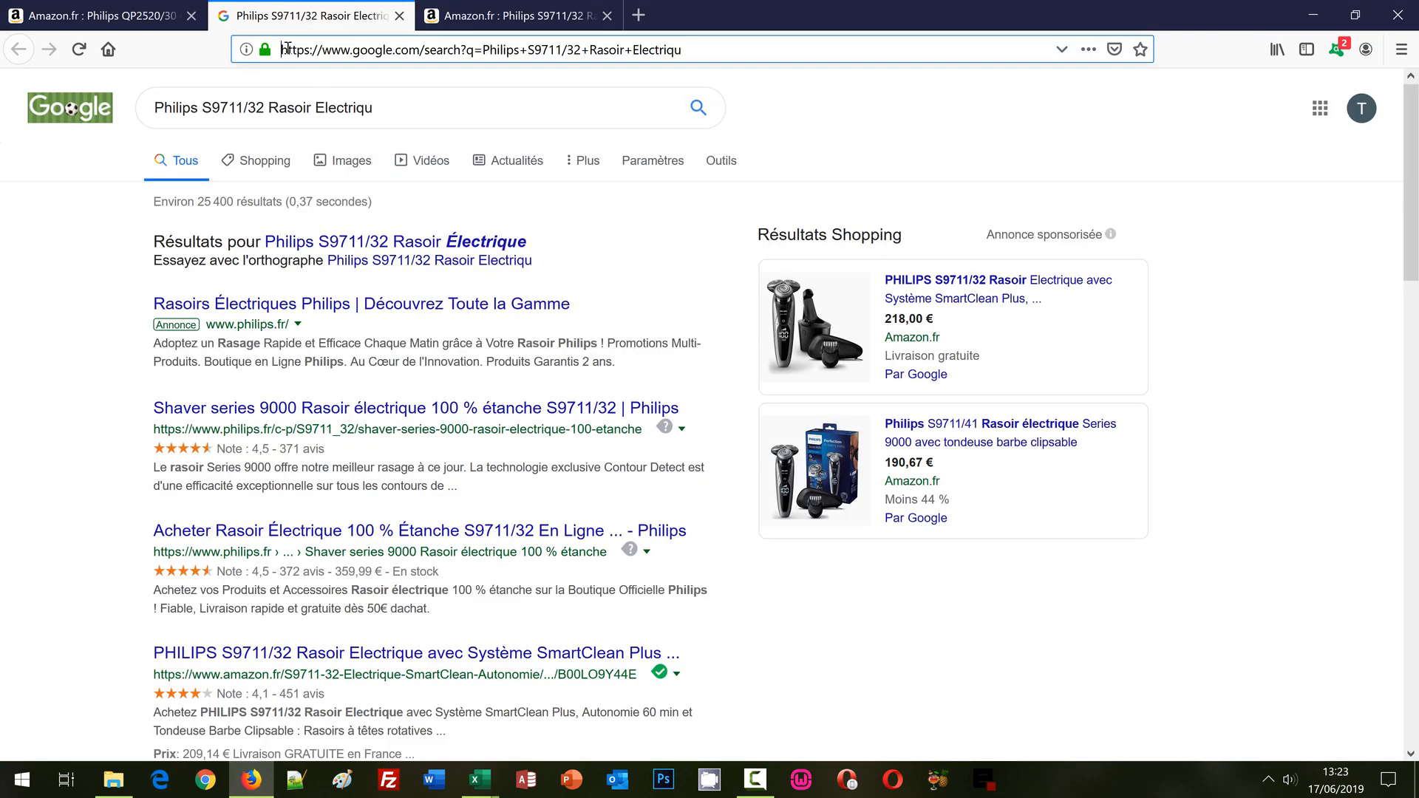
{"action": "left_click", "coordinate": [473, 17]}
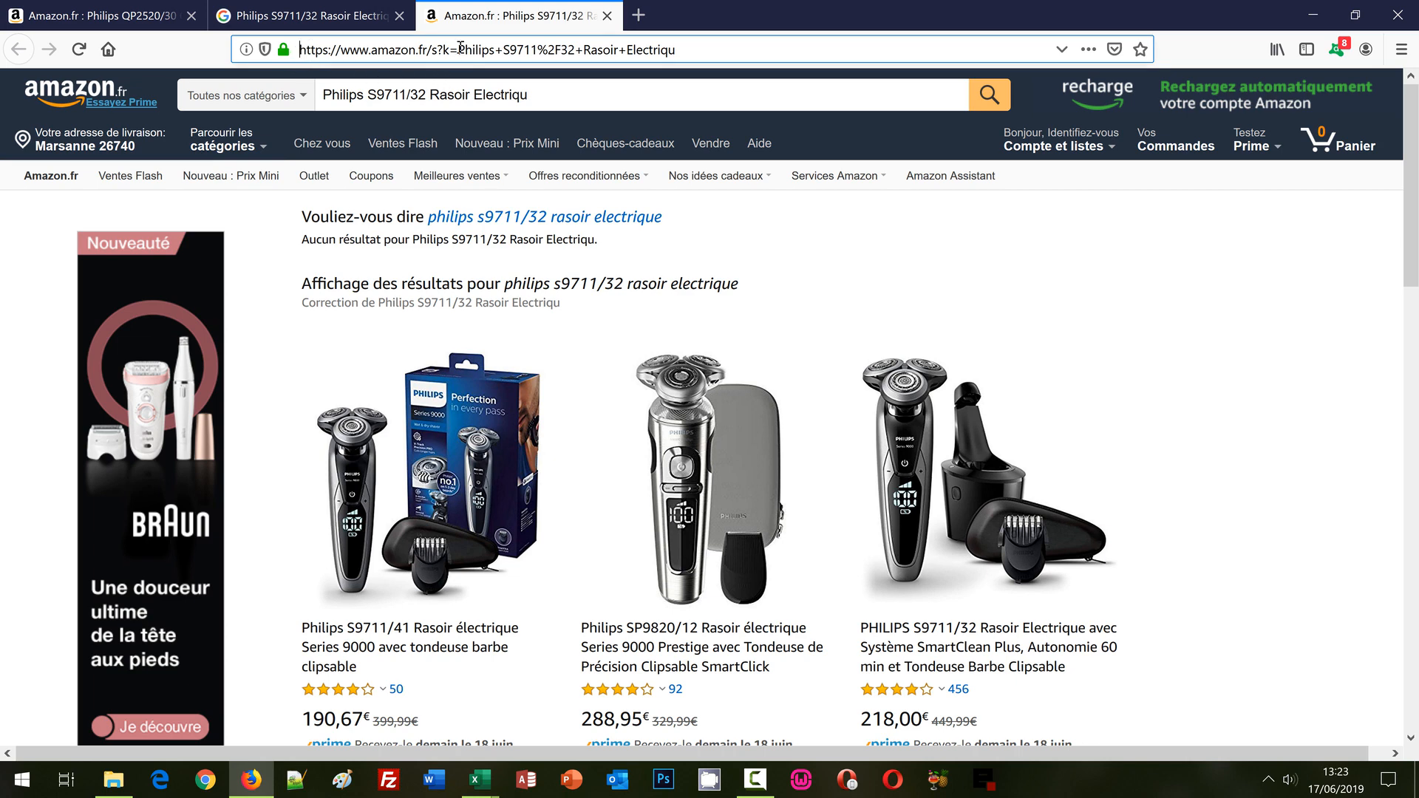
{"action": "left_click_drag", "start_coordinate": [458, 49], "coordinate": [299, 49]}
{"action": "key", "text": "ctrl+c"}
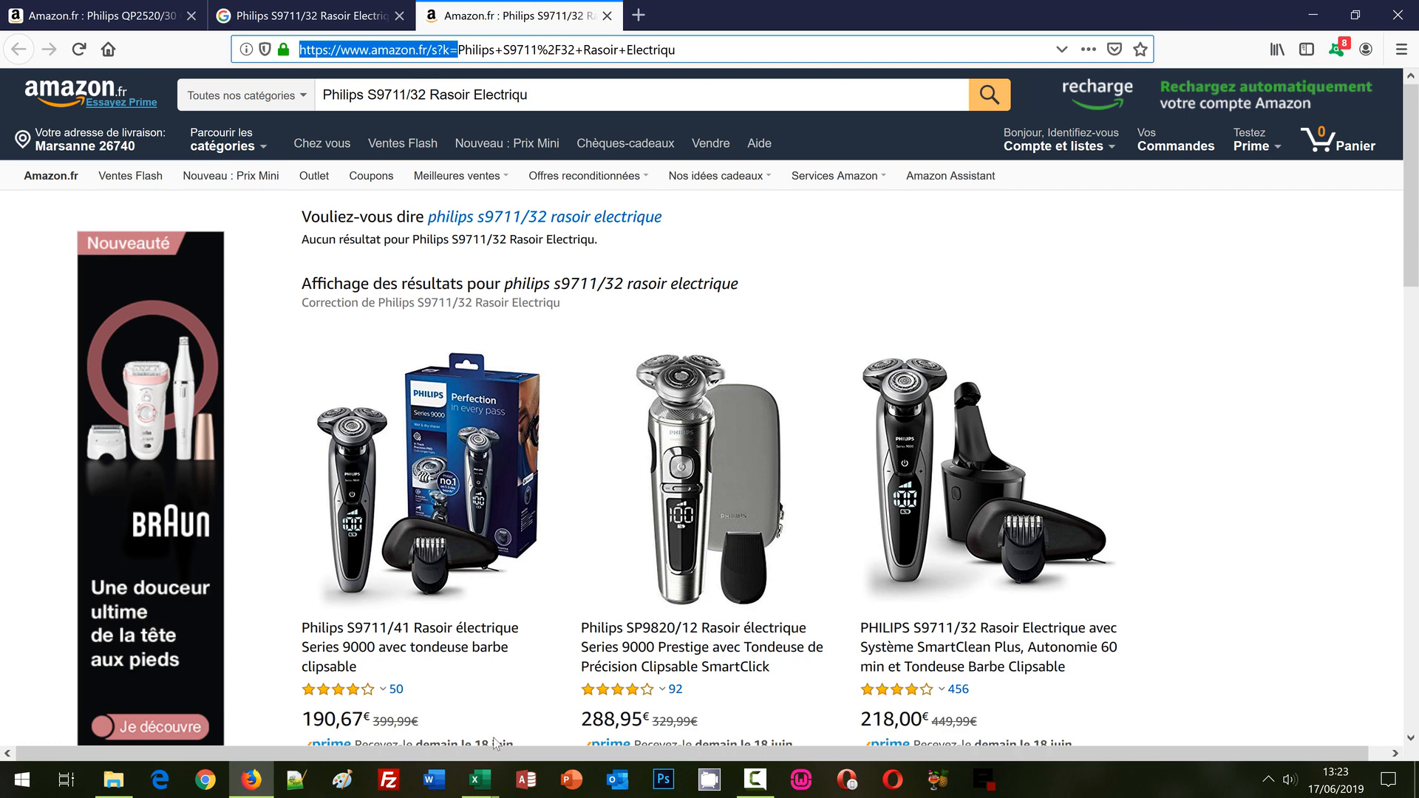
{"action": "left_click", "coordinate": [482, 782]}
{"action": "left_click", "coordinate": [453, 739]}
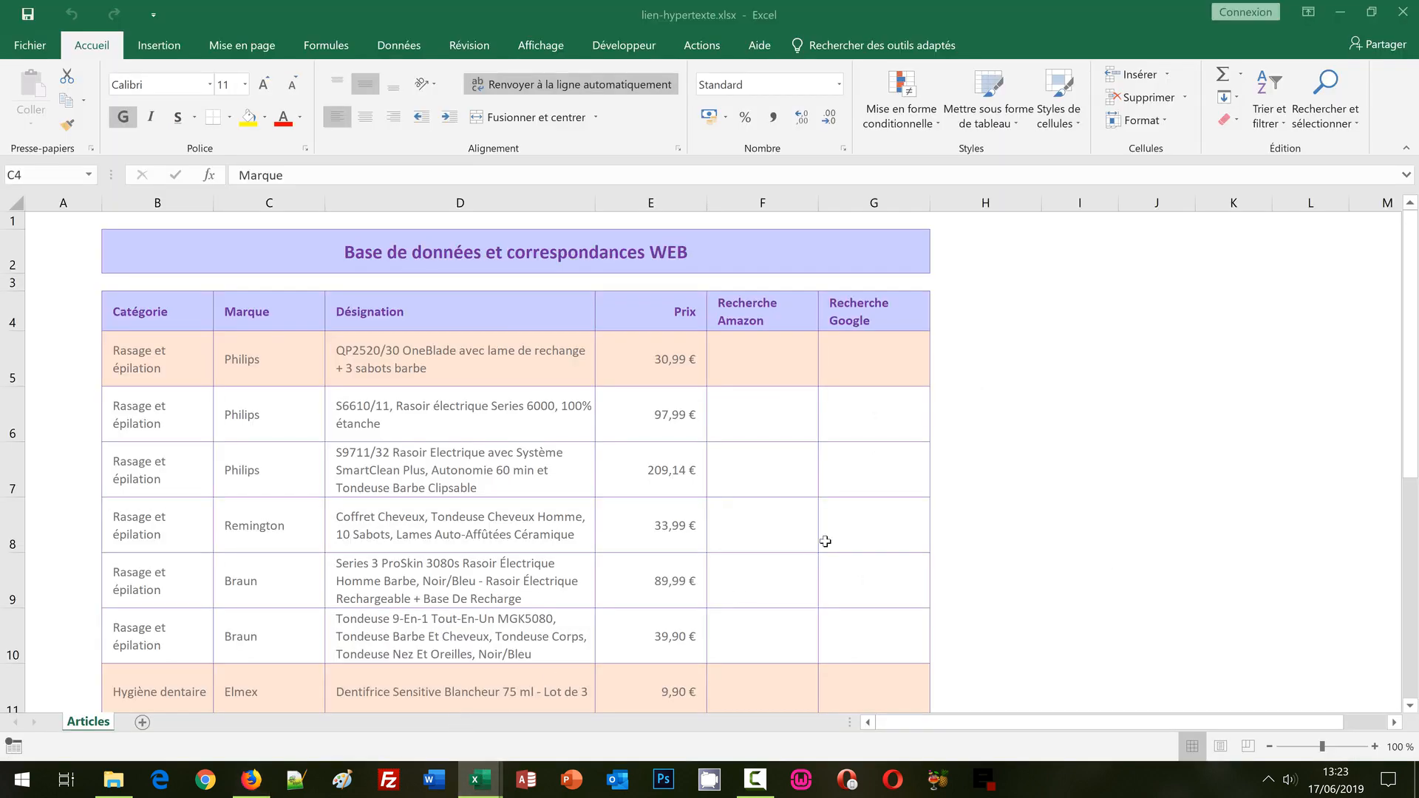
{"action": "left_click", "coordinate": [757, 369]}
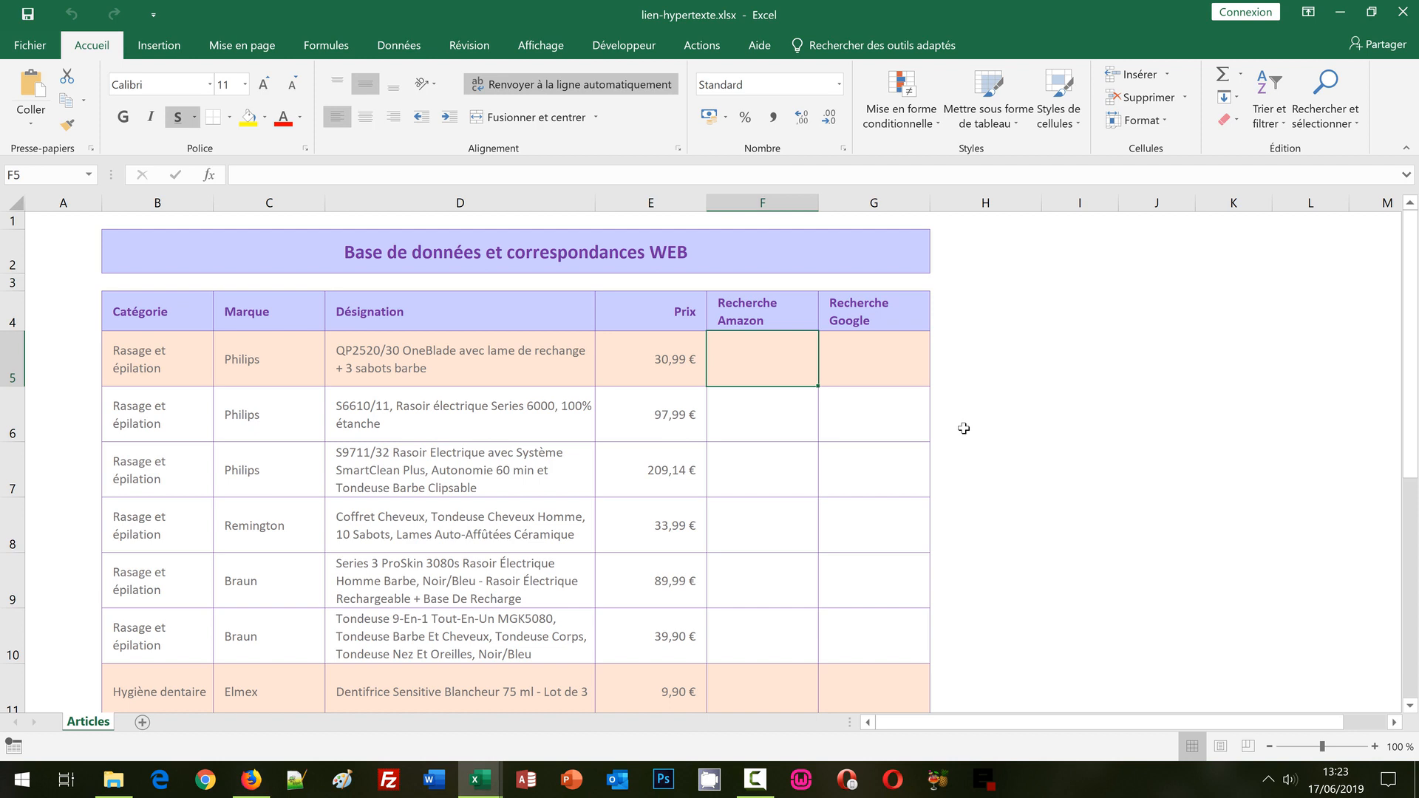
{"action": "type", "text": "="}
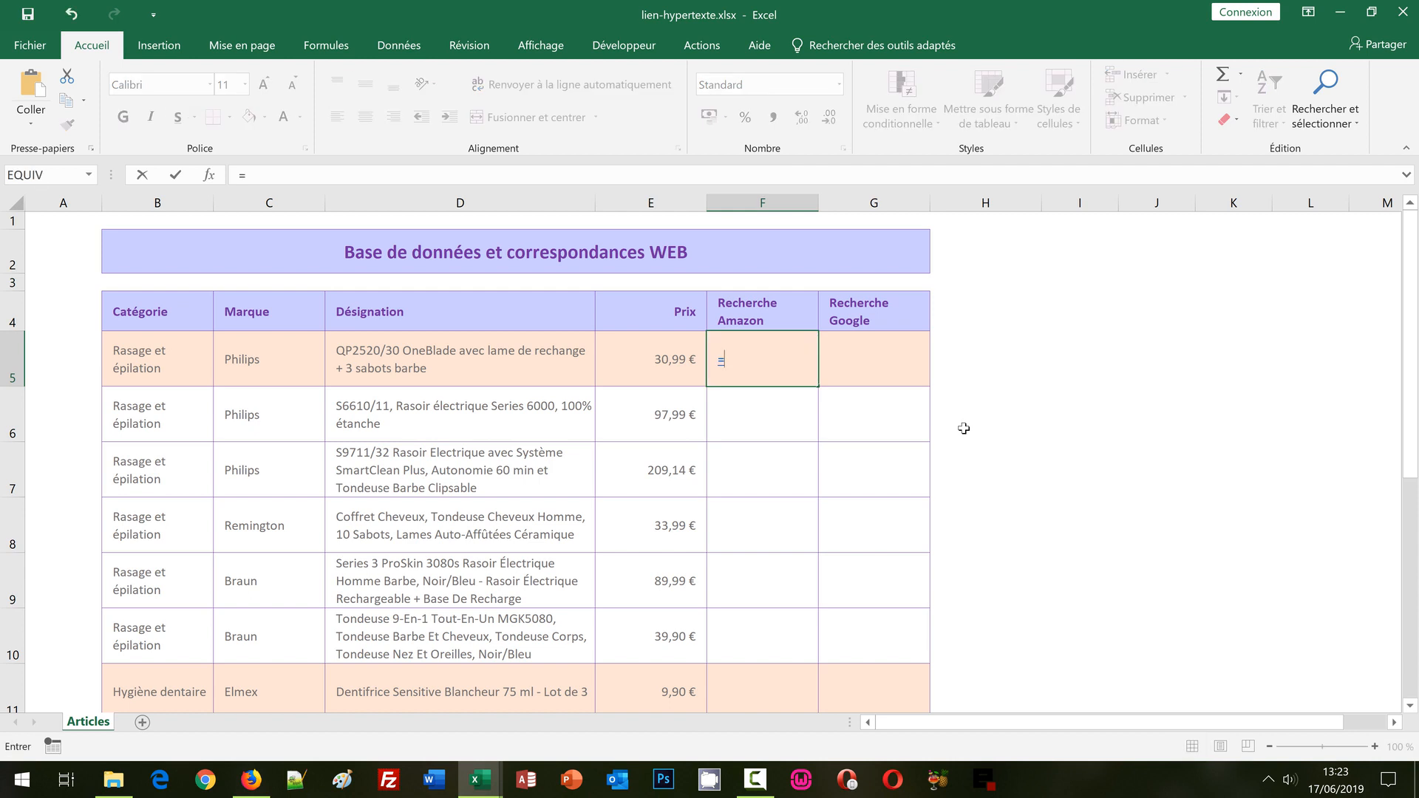
{"action": "type", "text": "Lien_hy"}
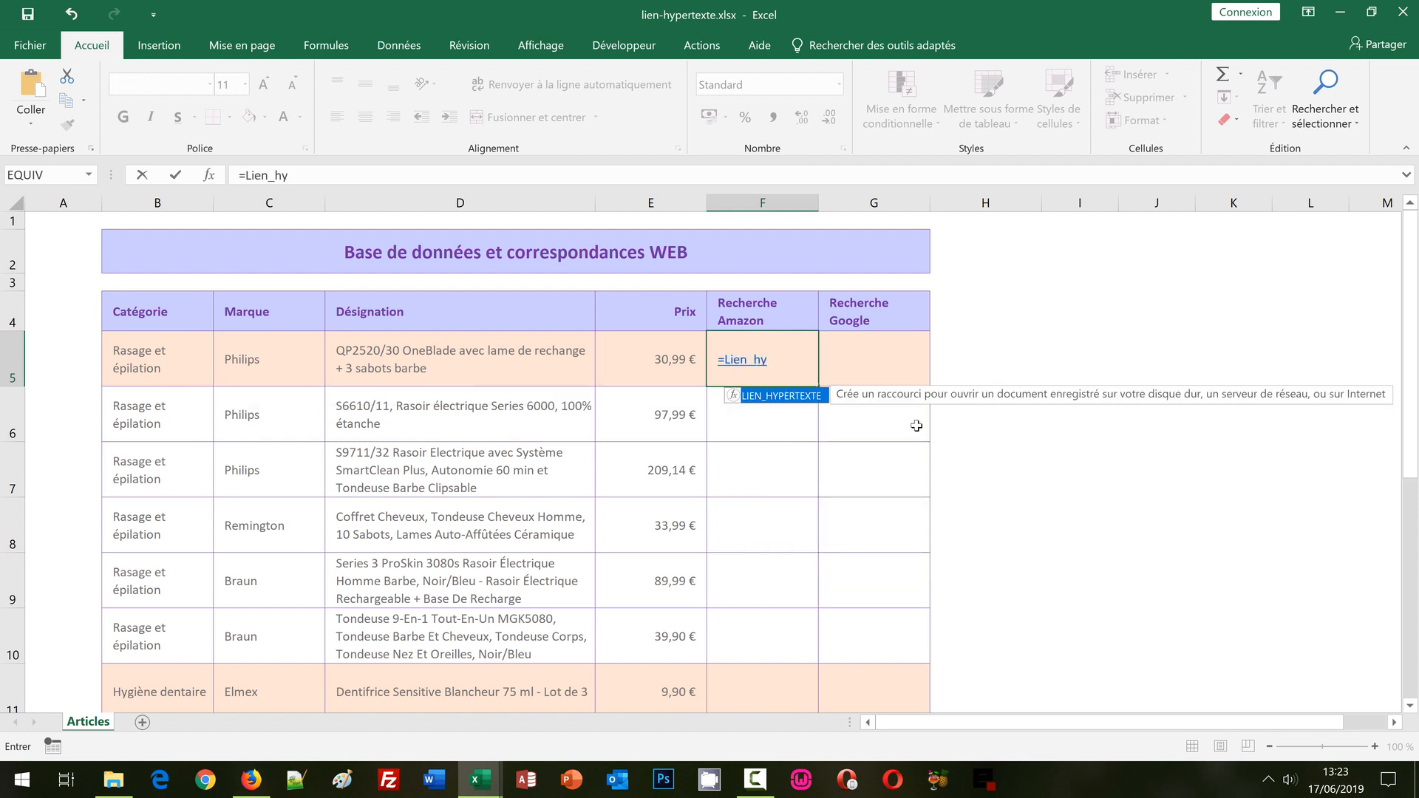
{"action": "double_click", "coordinate": [781, 397]}
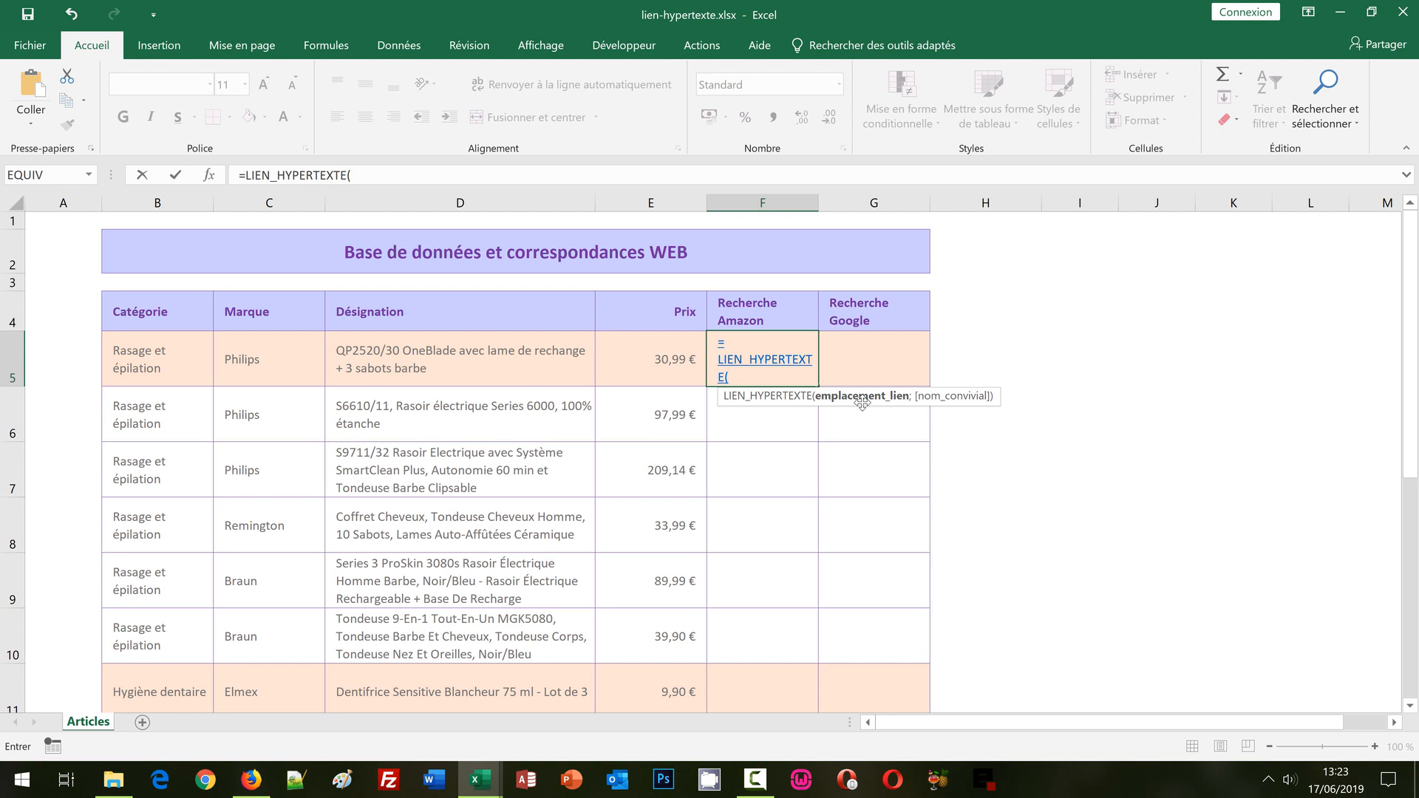
{"action": "type", "text": "\""}
{"action": "key", "text": "ctrl+v"}
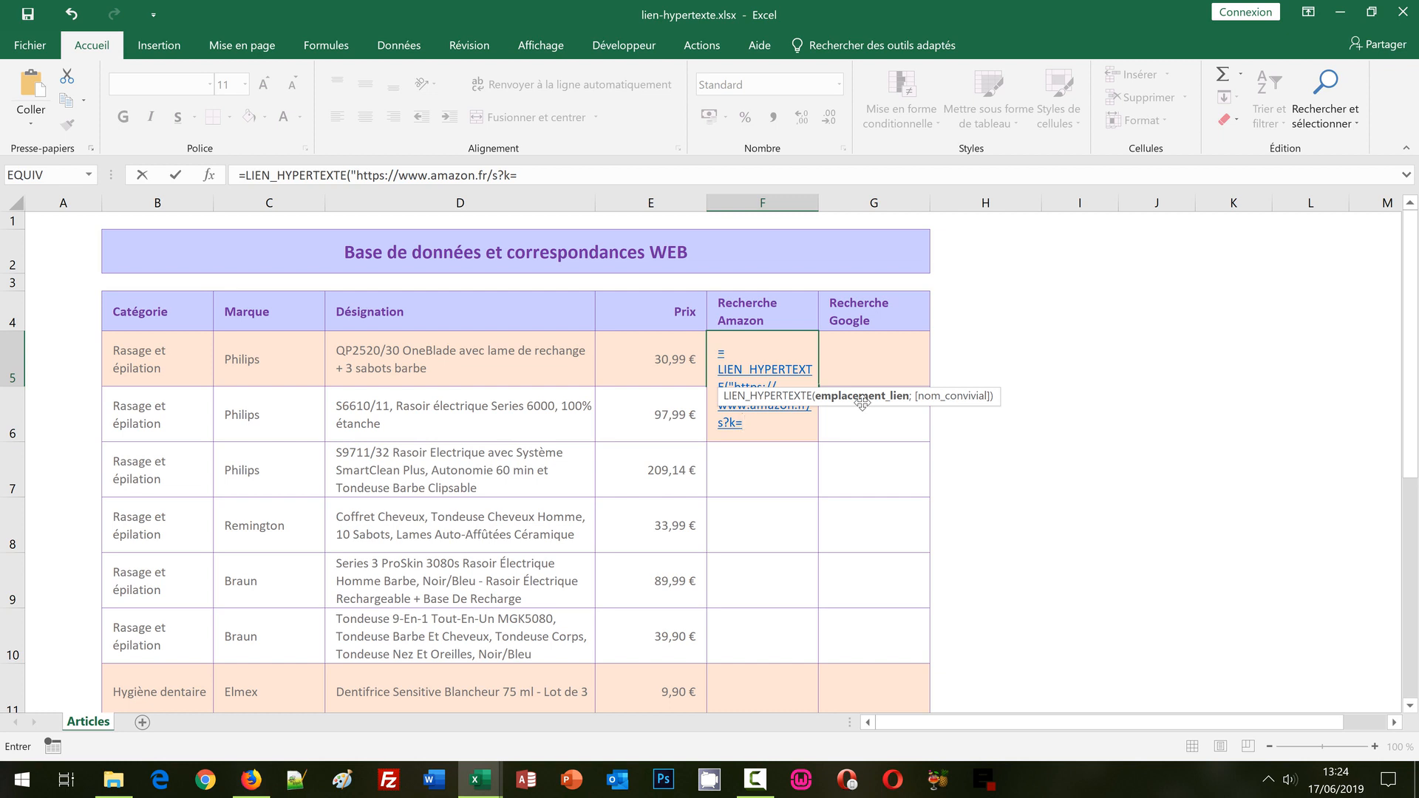
{"action": "type", "text": "\""}
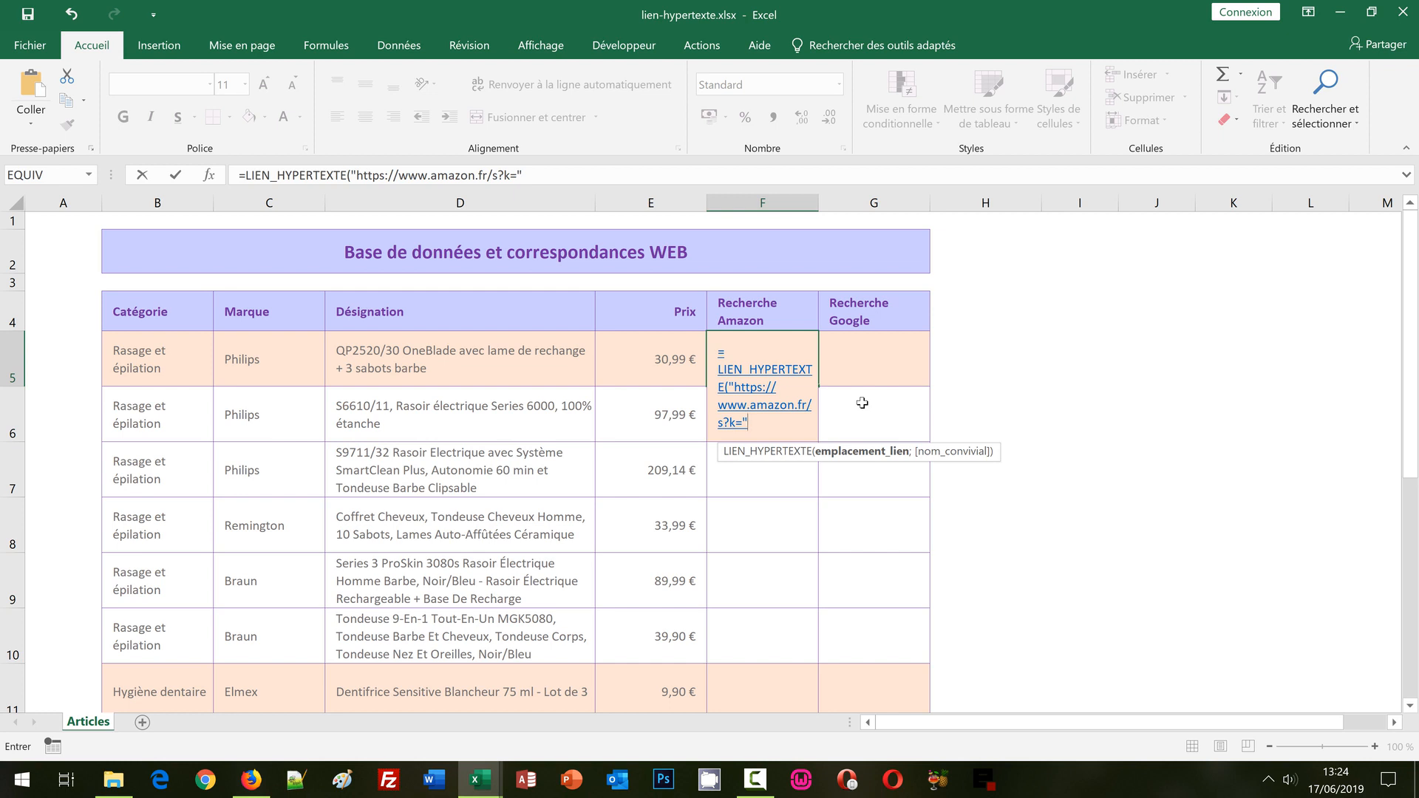
Append & SUBSTITUE($C5 & " " to the F5 formula, referencing the brand with only its column locked.
{"action": "type", "text": " &"}
{"action": "type", "text": "substi"}
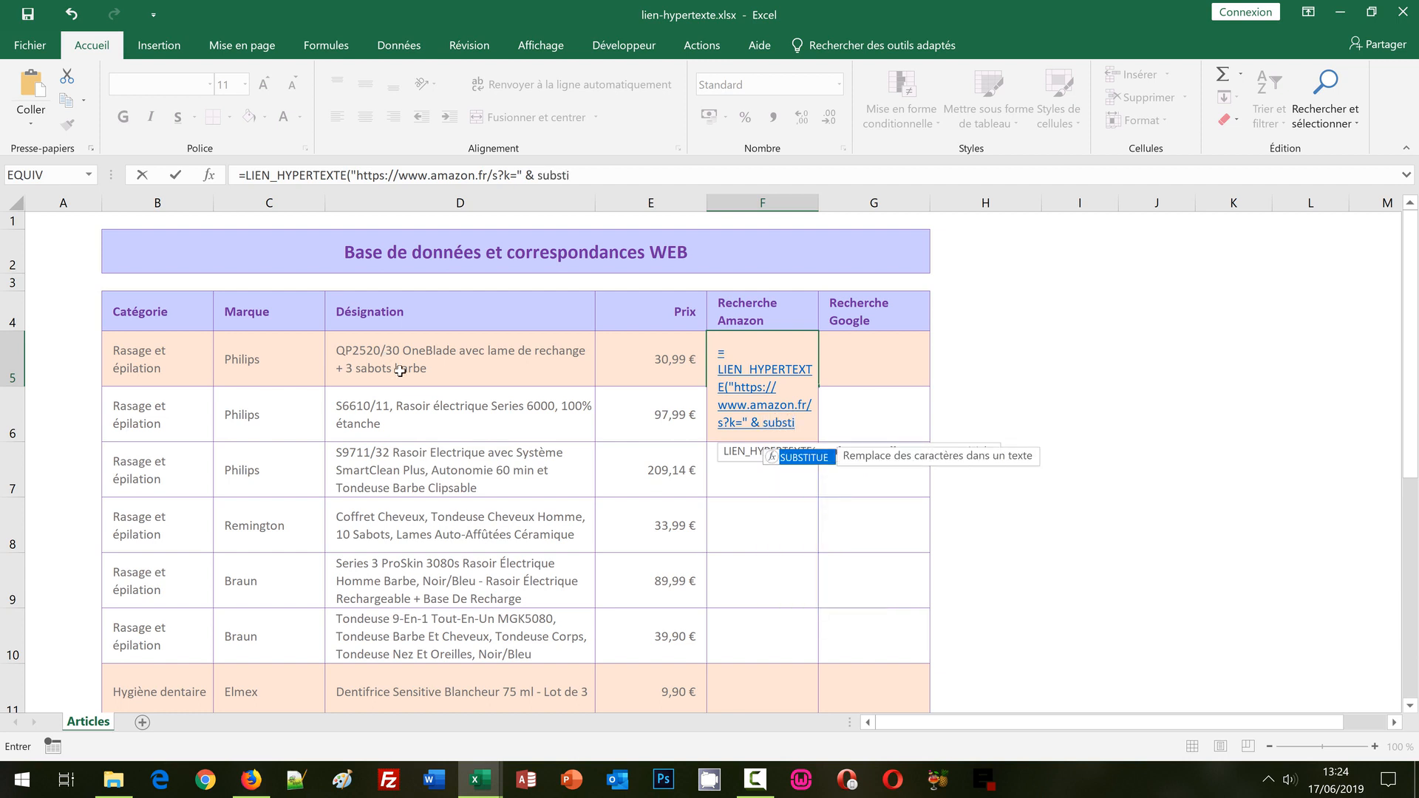
{"action": "left_click", "coordinate": [805, 458]}
{"action": "double_click", "coordinate": [806, 458]}
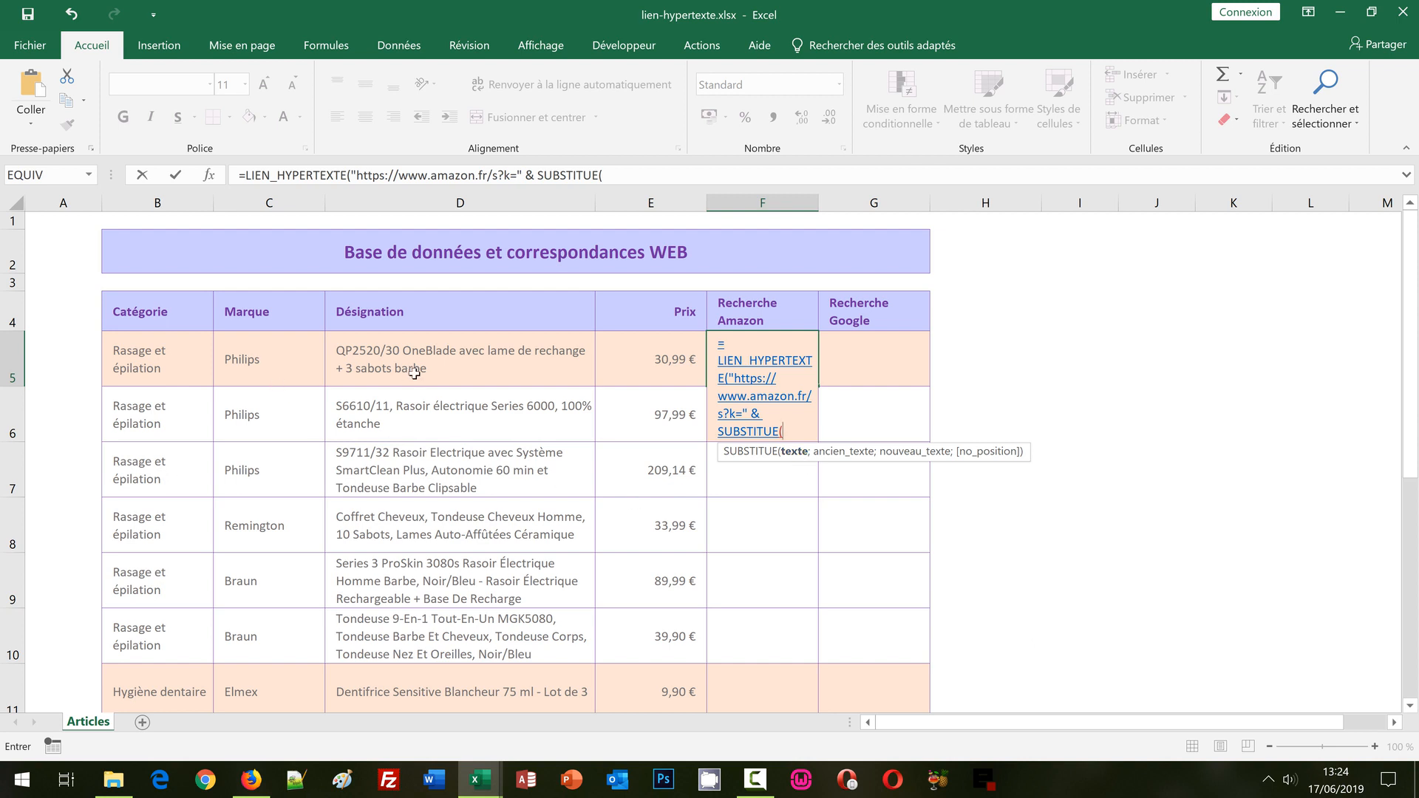
{"action": "left_click", "coordinate": [272, 361]}
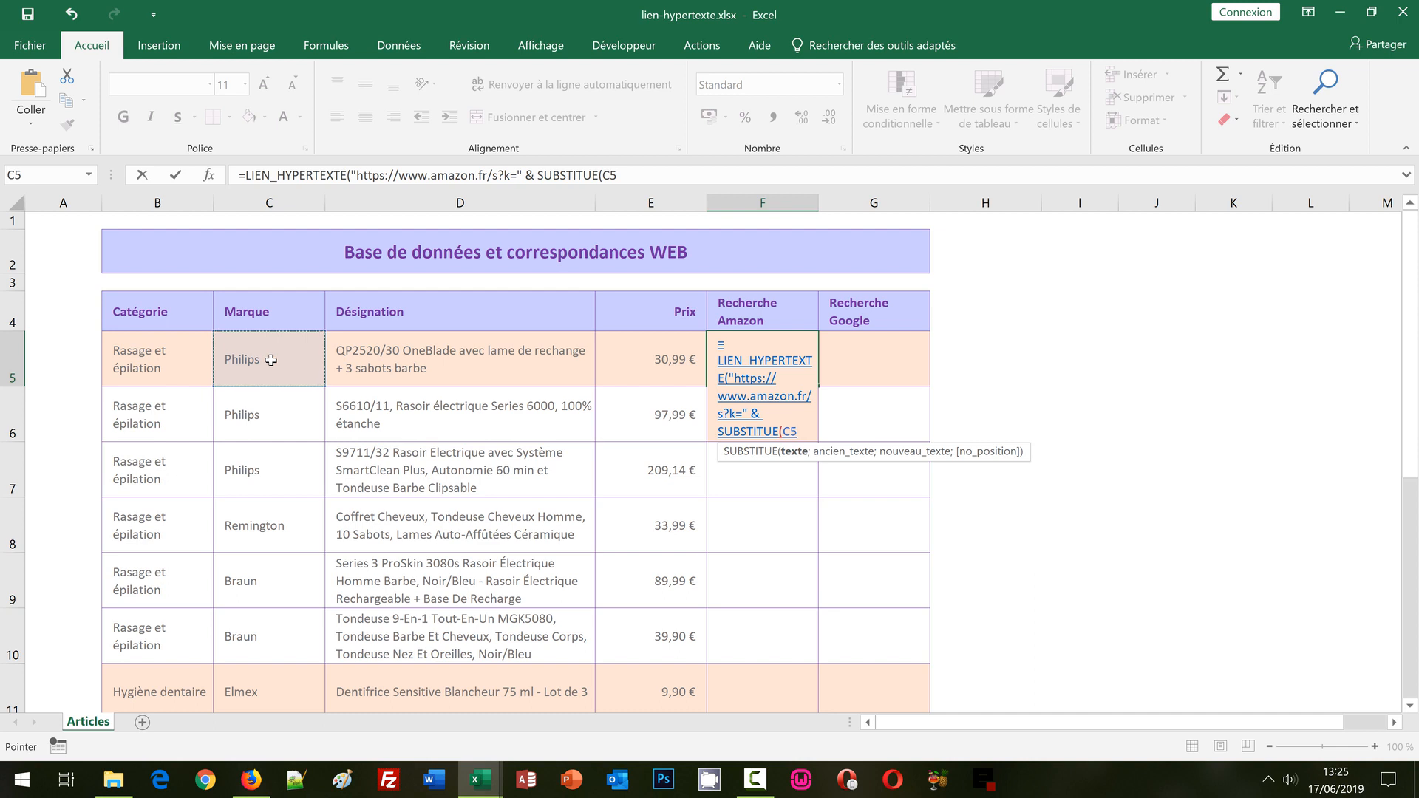
{"action": "key", "text": "F4"}
{"action": "key", "text": "F4"}
{"action": "key", "text": "F4"}
{"action": "left_click", "coordinate": [681, 174]}
{"action": "type", "text": "&"}
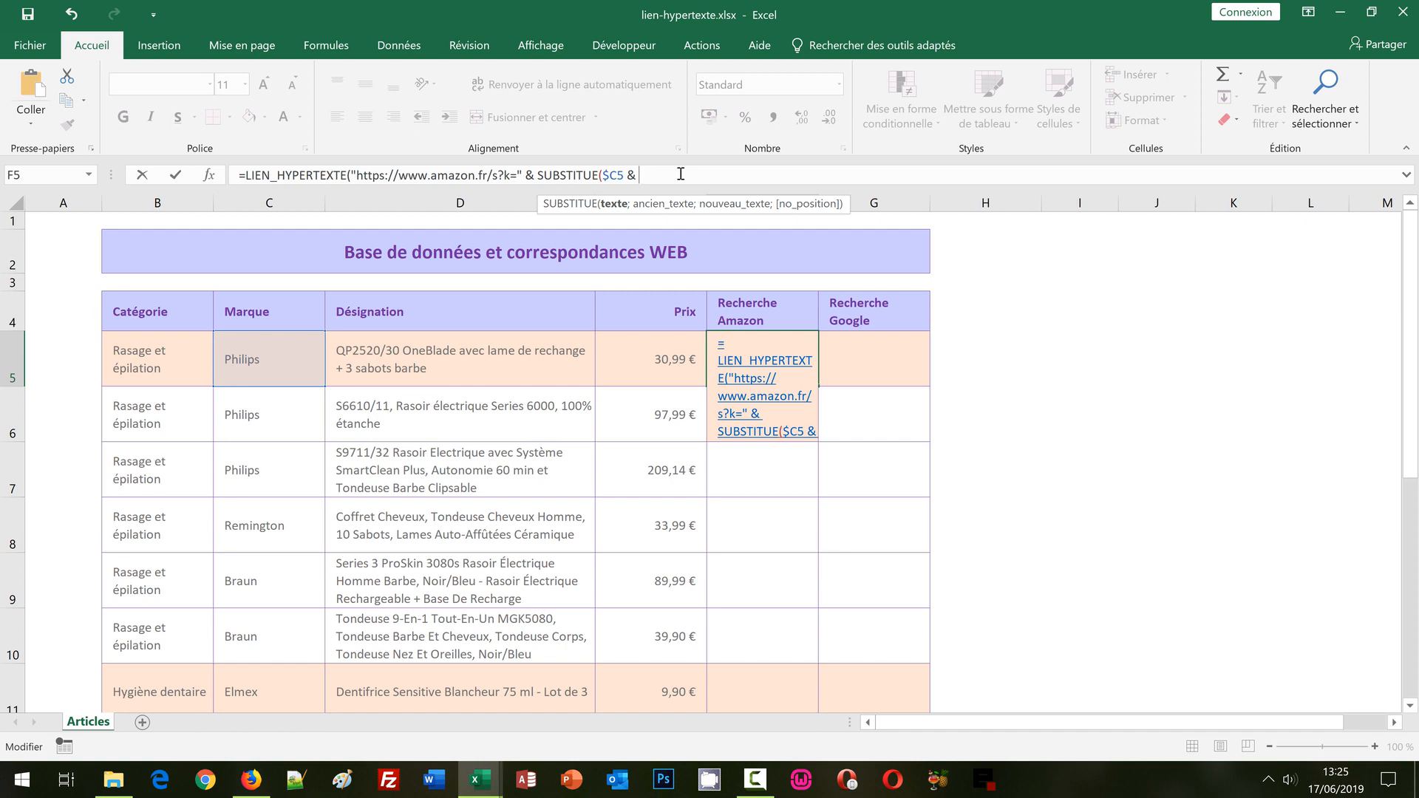
{"action": "type", "text": "\" \""}
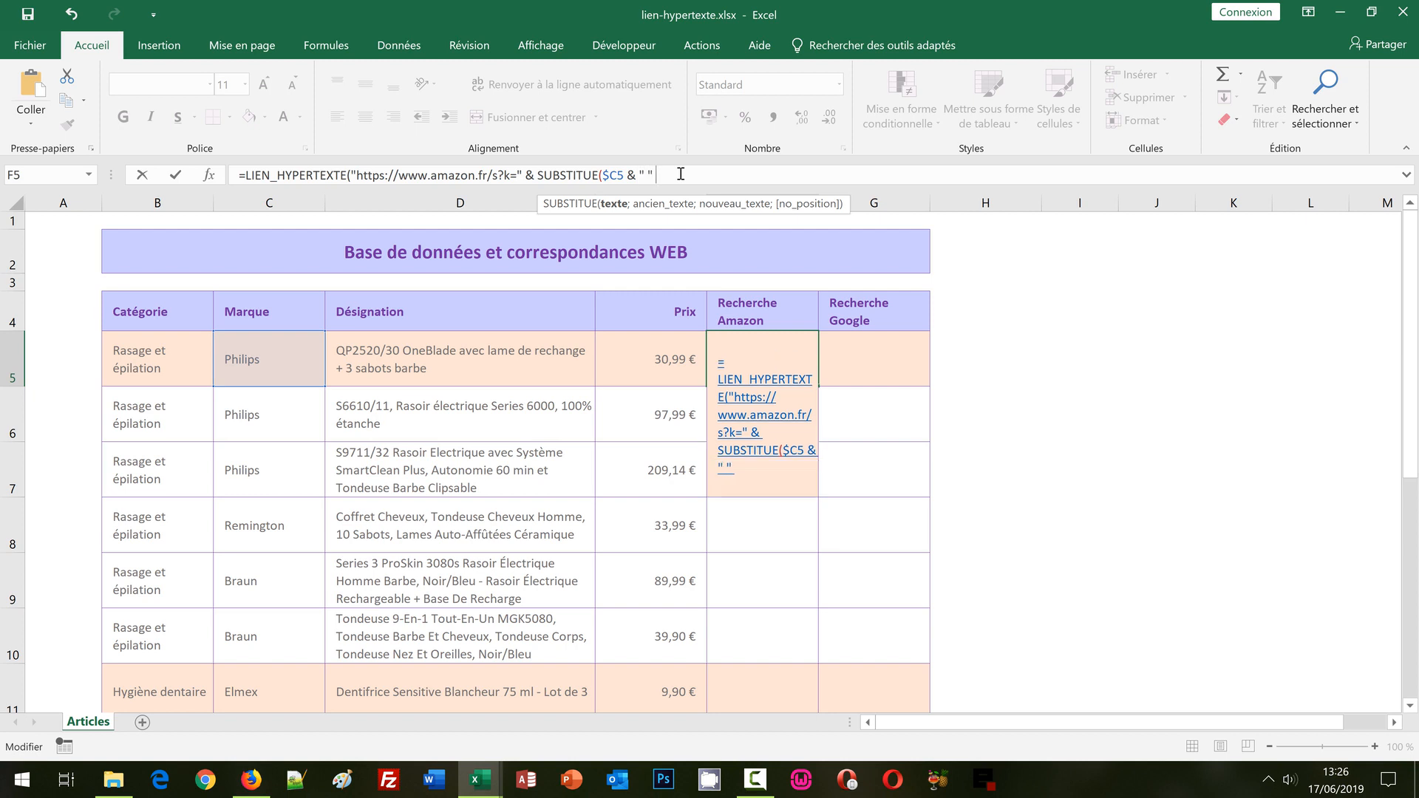
Inside SUBSTITUE, append & GAUCHE($D5;25) to take the first 25 characters of the designation, locking only the column.
{"action": "type", "text": " &"}
{"action": "type", "text": "Gauche"}
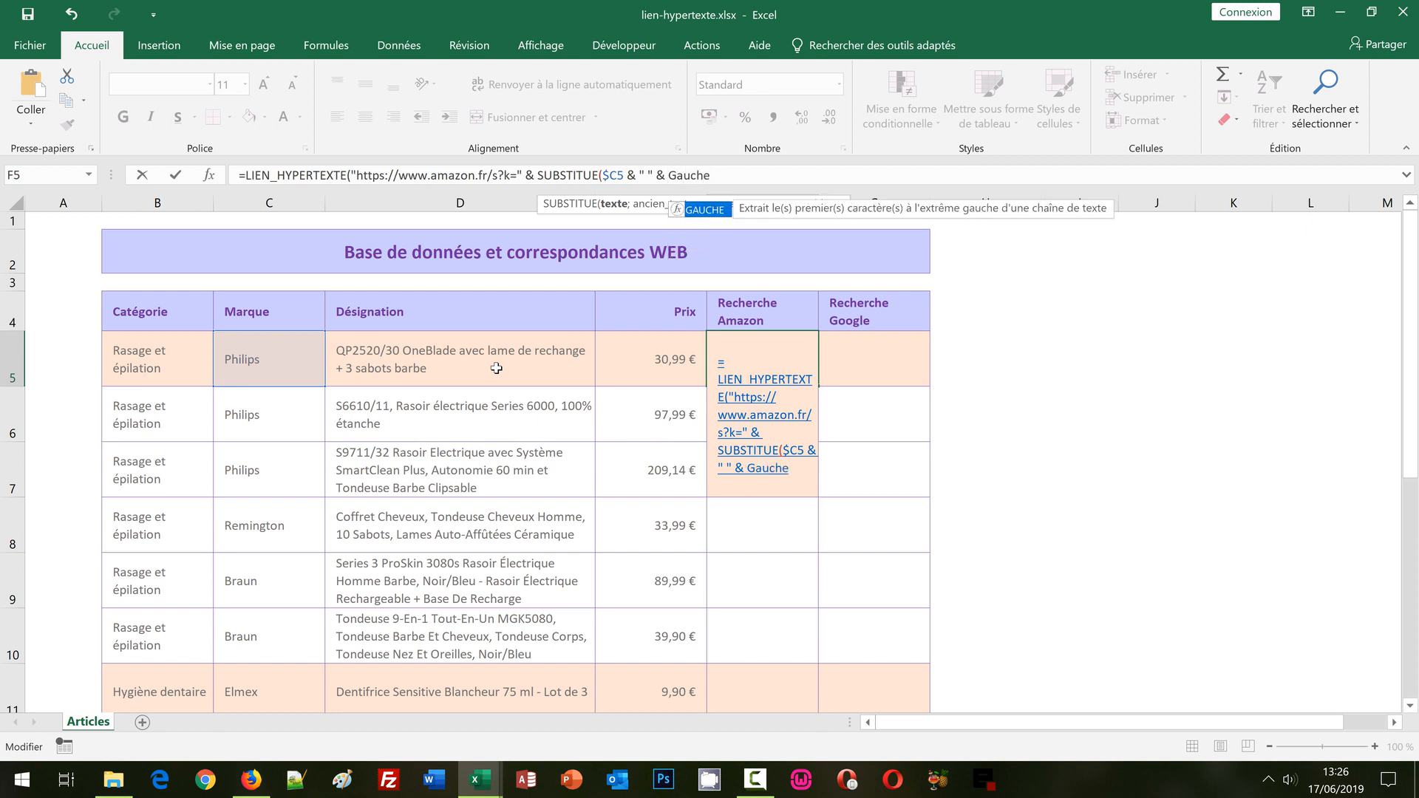
{"action": "type", "text": "("}
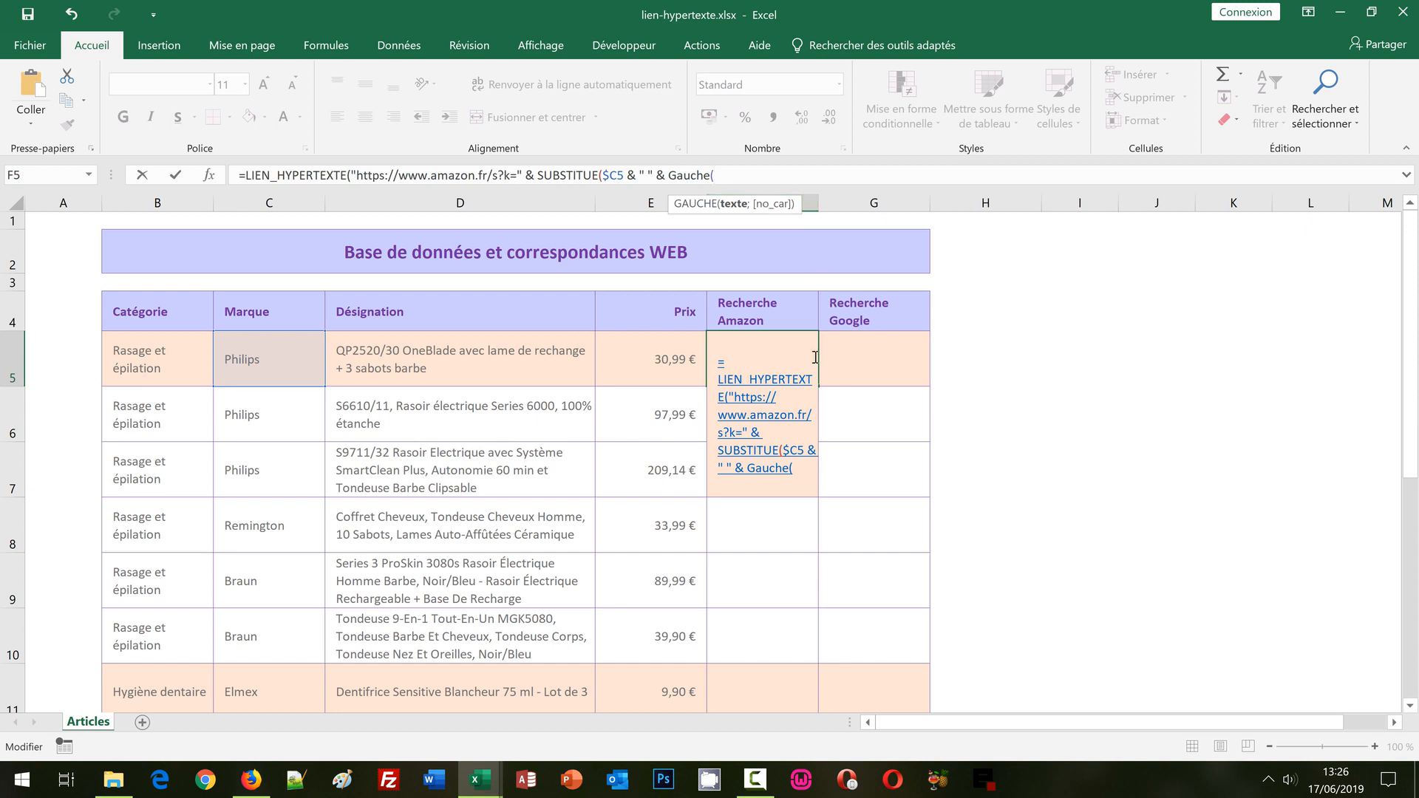
{"action": "left_click", "coordinate": [405, 358]}
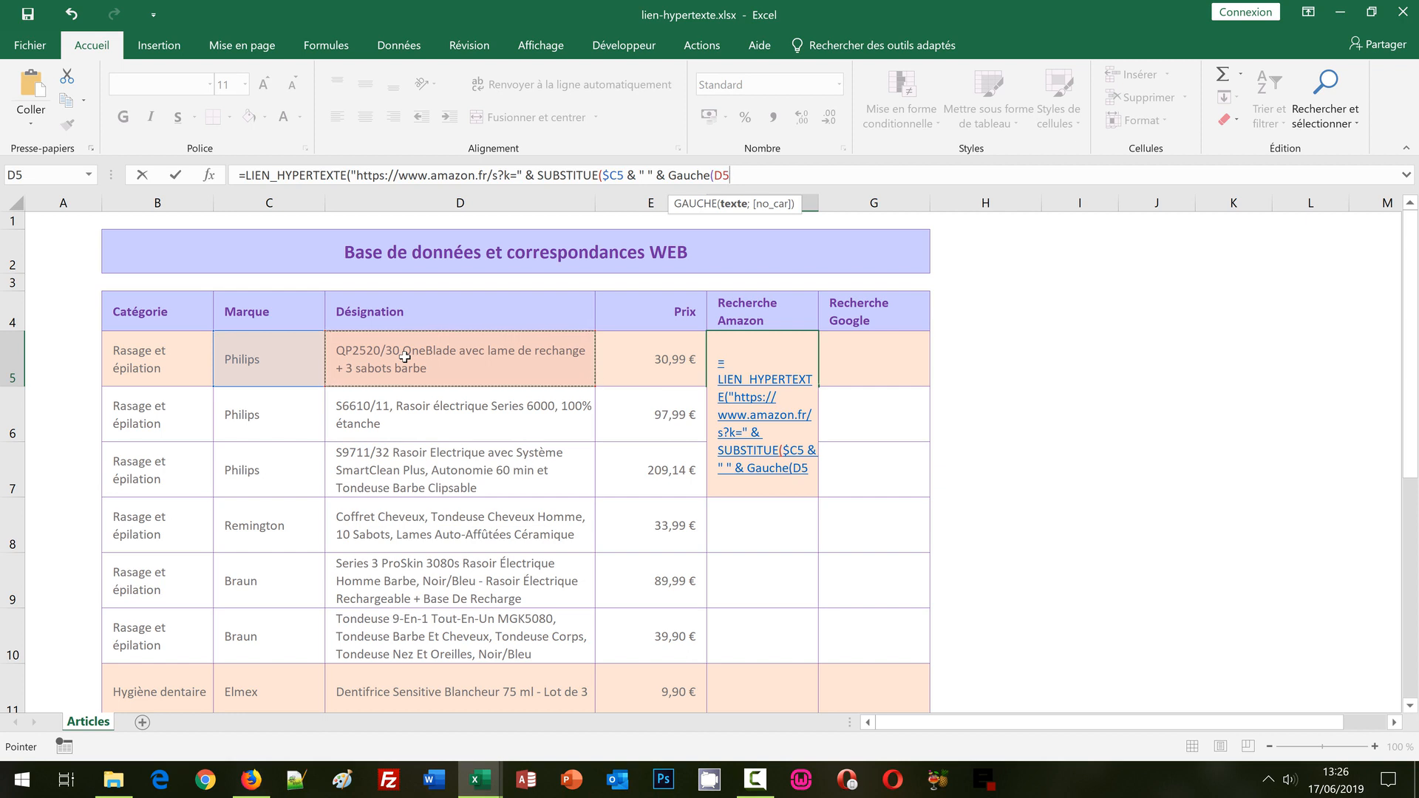
{"action": "key", "text": "F4"}
{"action": "key", "text": "F4"}
{"action": "key", "text": "F4"}
{"action": "type", "text": ";"}
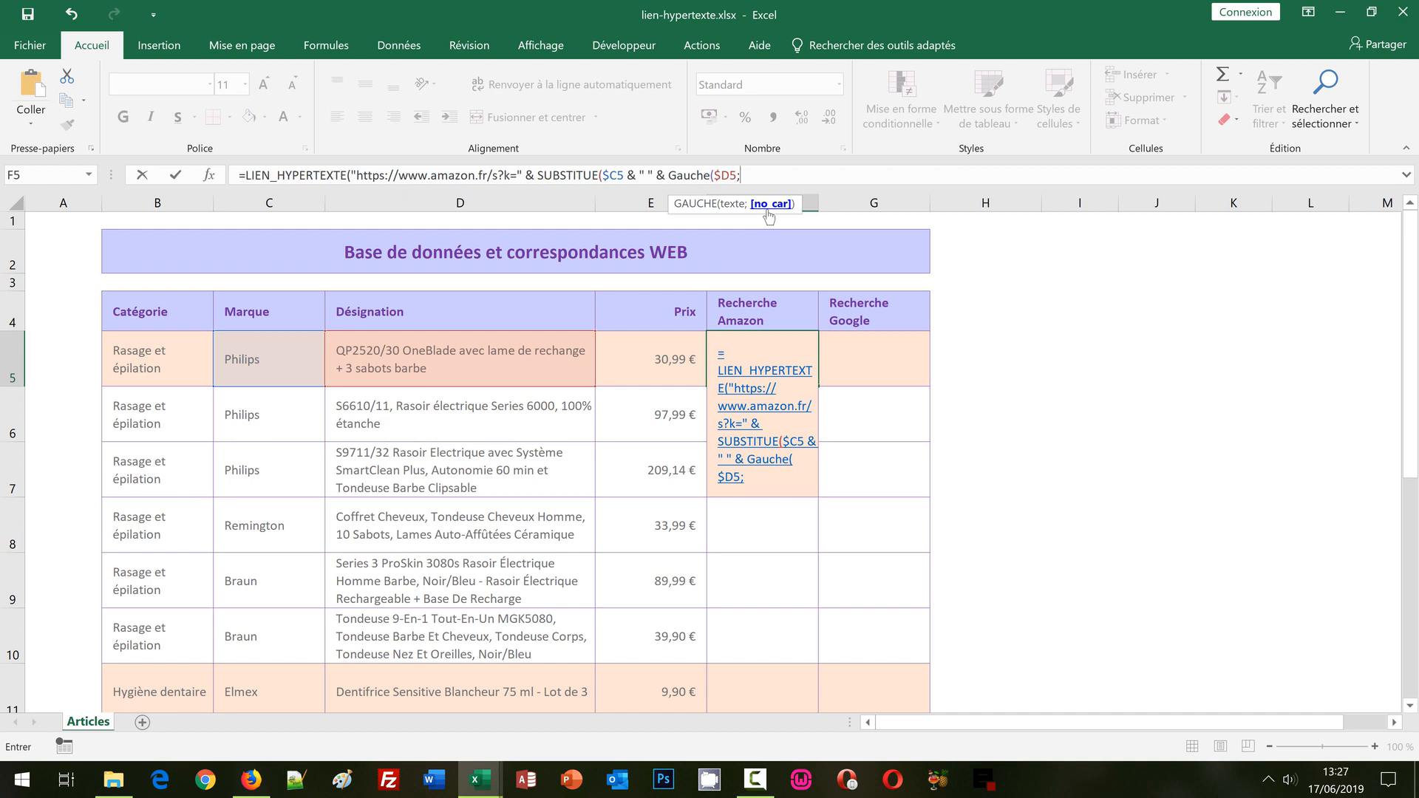
{"action": "type", "text": "25"}
{"action": "type", "text": ")"}
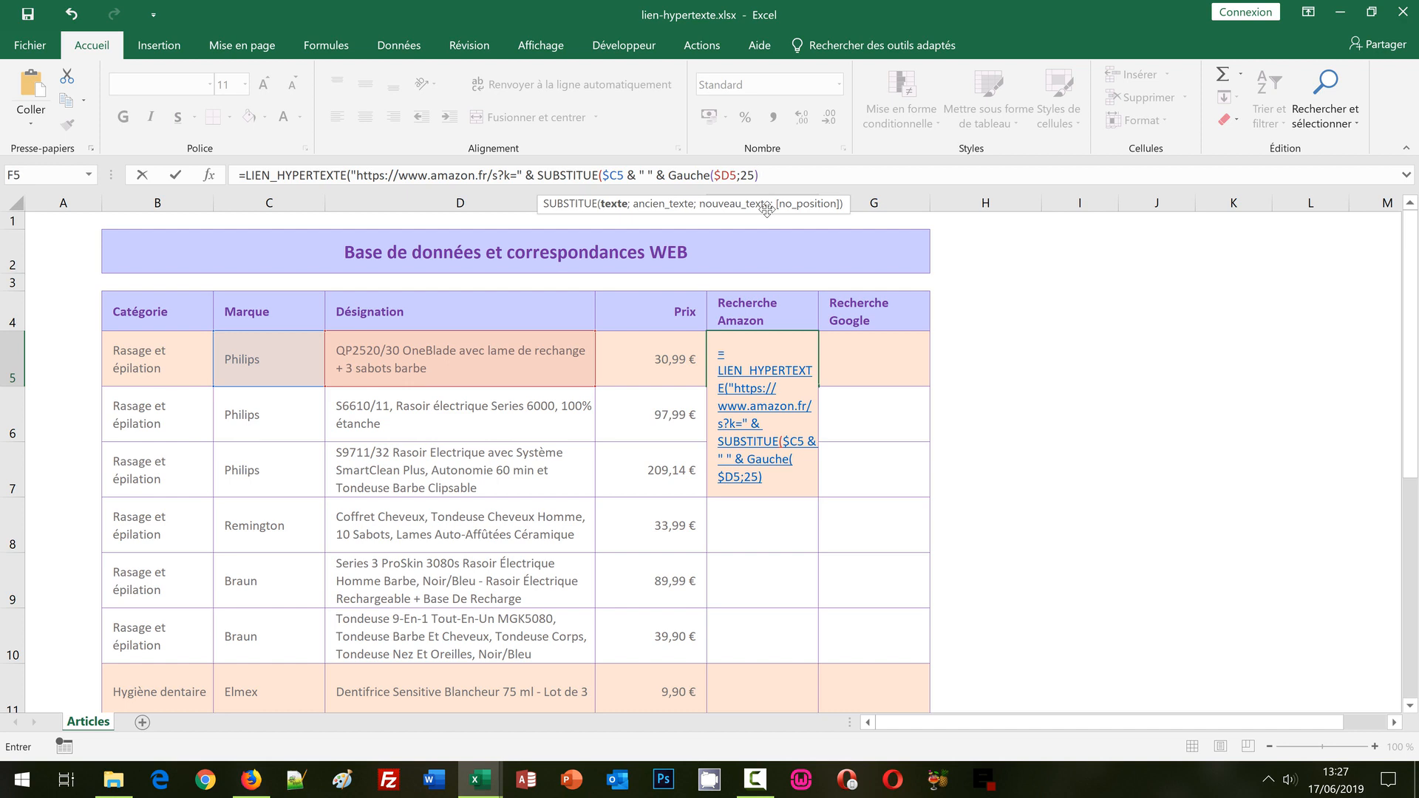
Complete the SUBSTITUE function with the arguments " " and "+" to replace spaces with plus signs.
{"action": "type", "text": ";"}
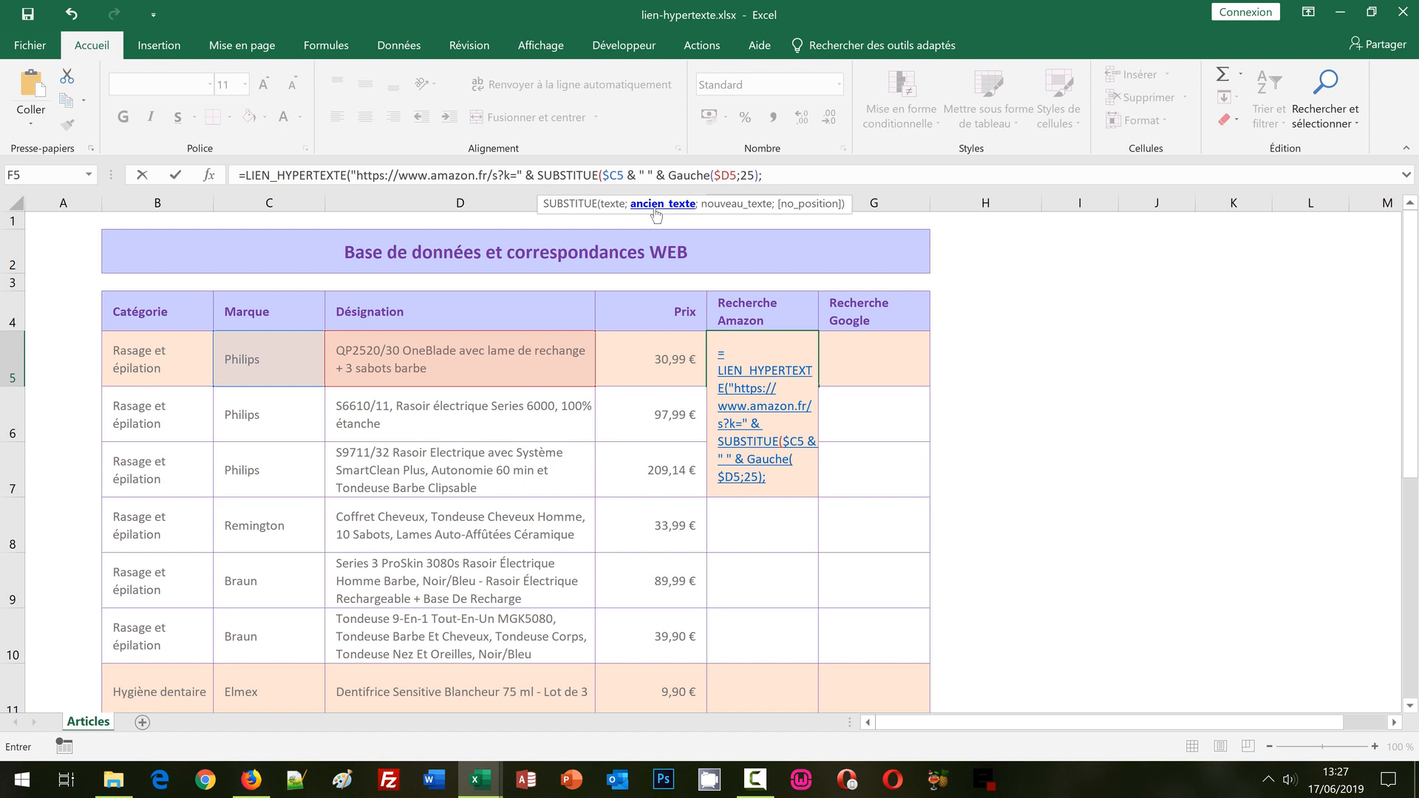
{"action": "type", "text": "\" \";\"+\""}
{"action": "type", "text": ")"}
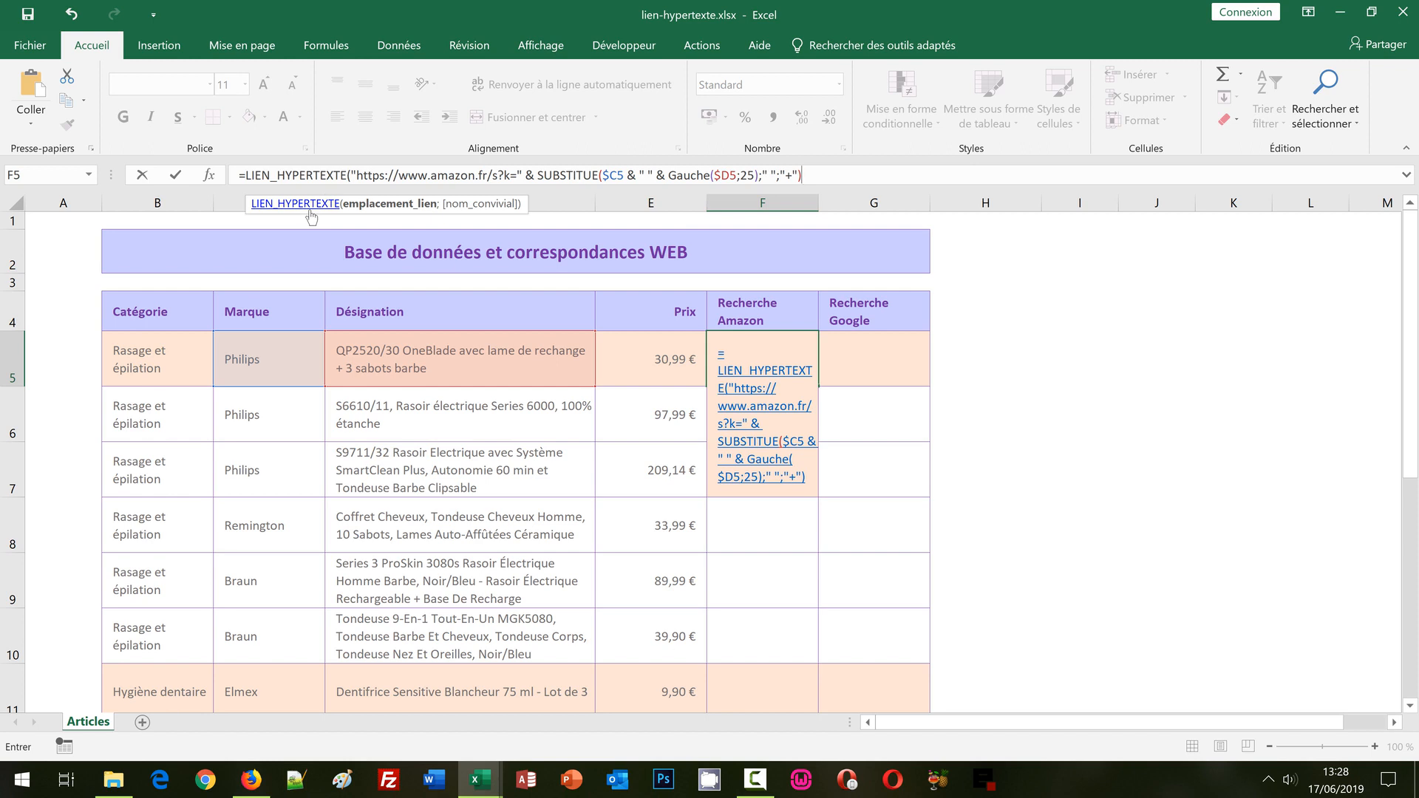
Add the friendly name GAUCHE($D5;20) & "..." as the link's second argument, then close and validate the F5 formula.
{"action": "type", "text": ";"}
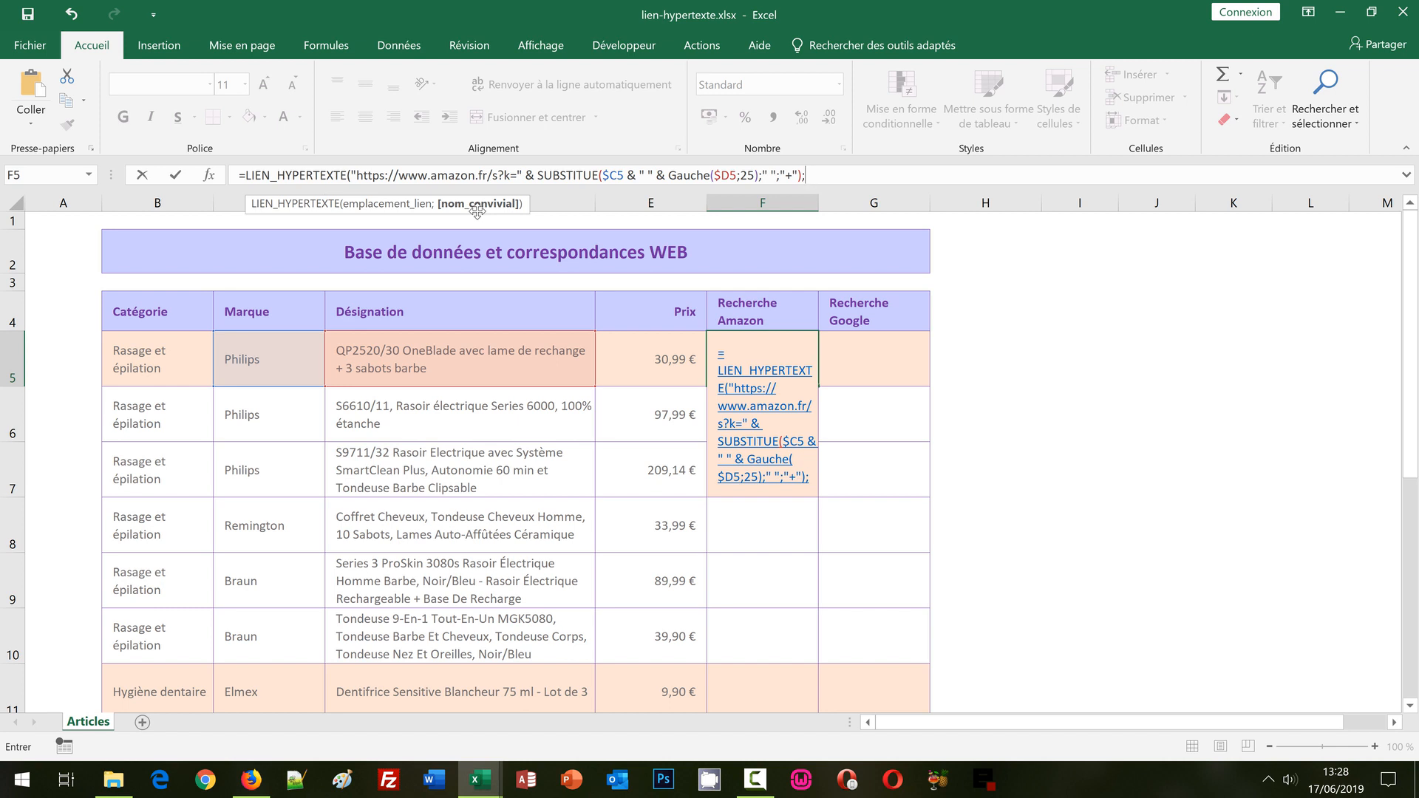
{"action": "type", "text": "Gauche"}
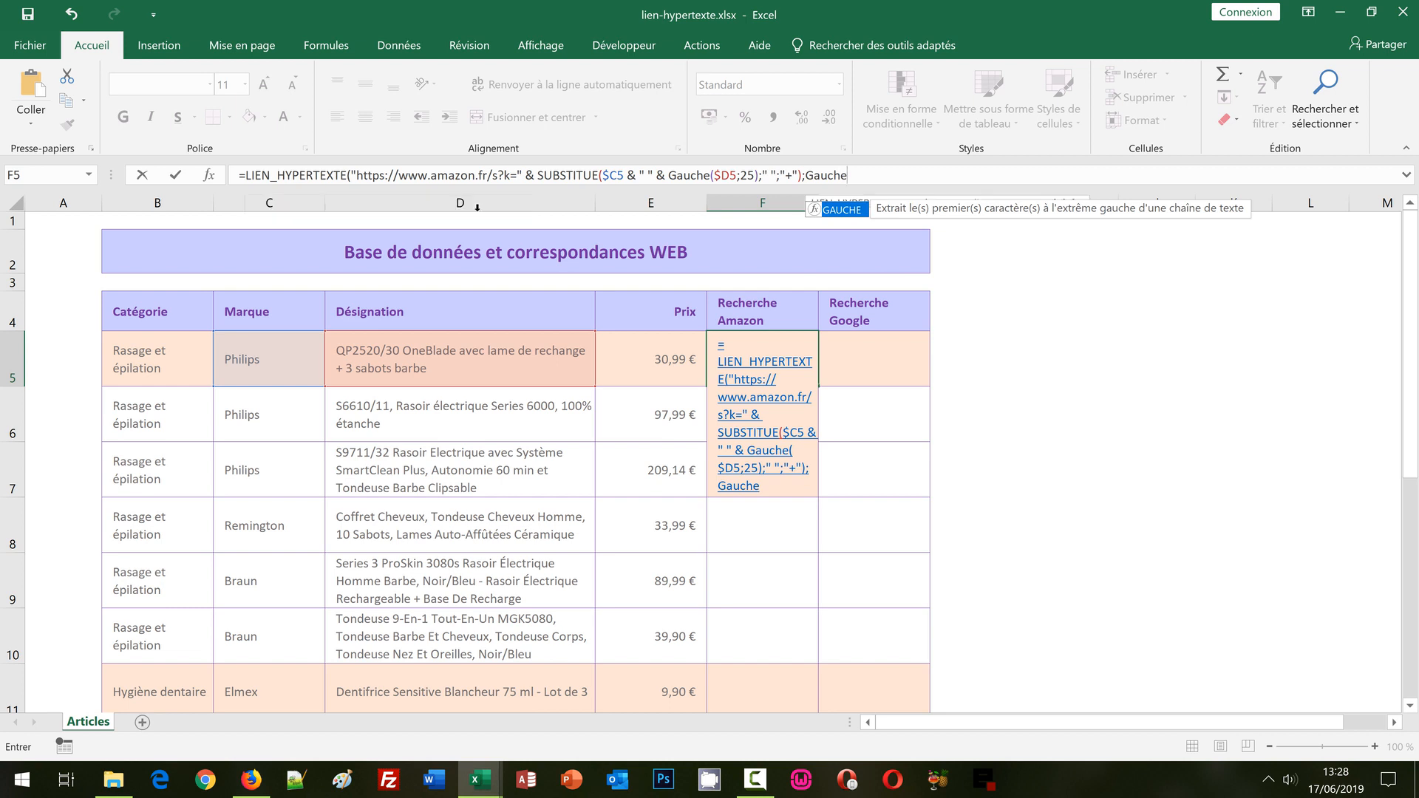
{"action": "type", "text": "("}
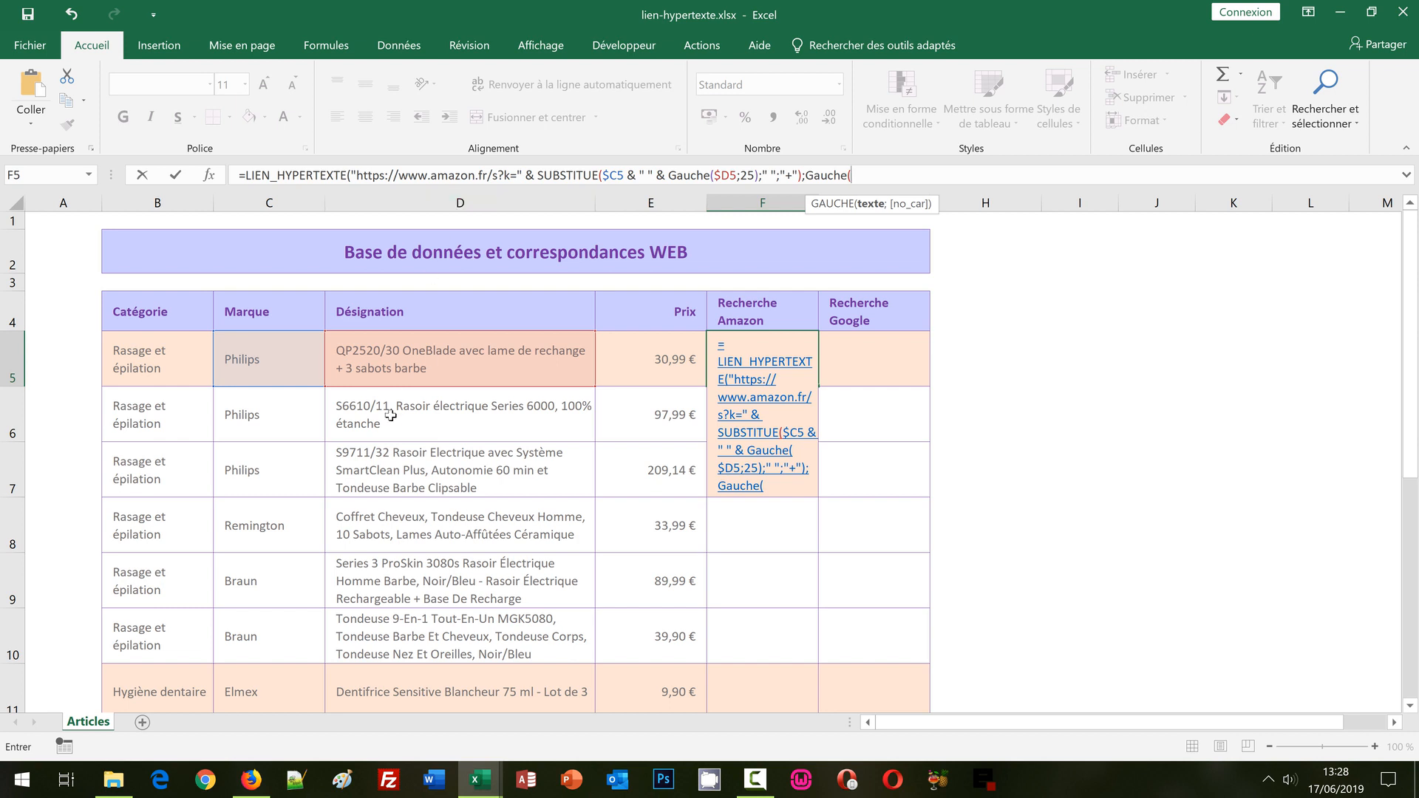
{"action": "left_click", "coordinate": [385, 355]}
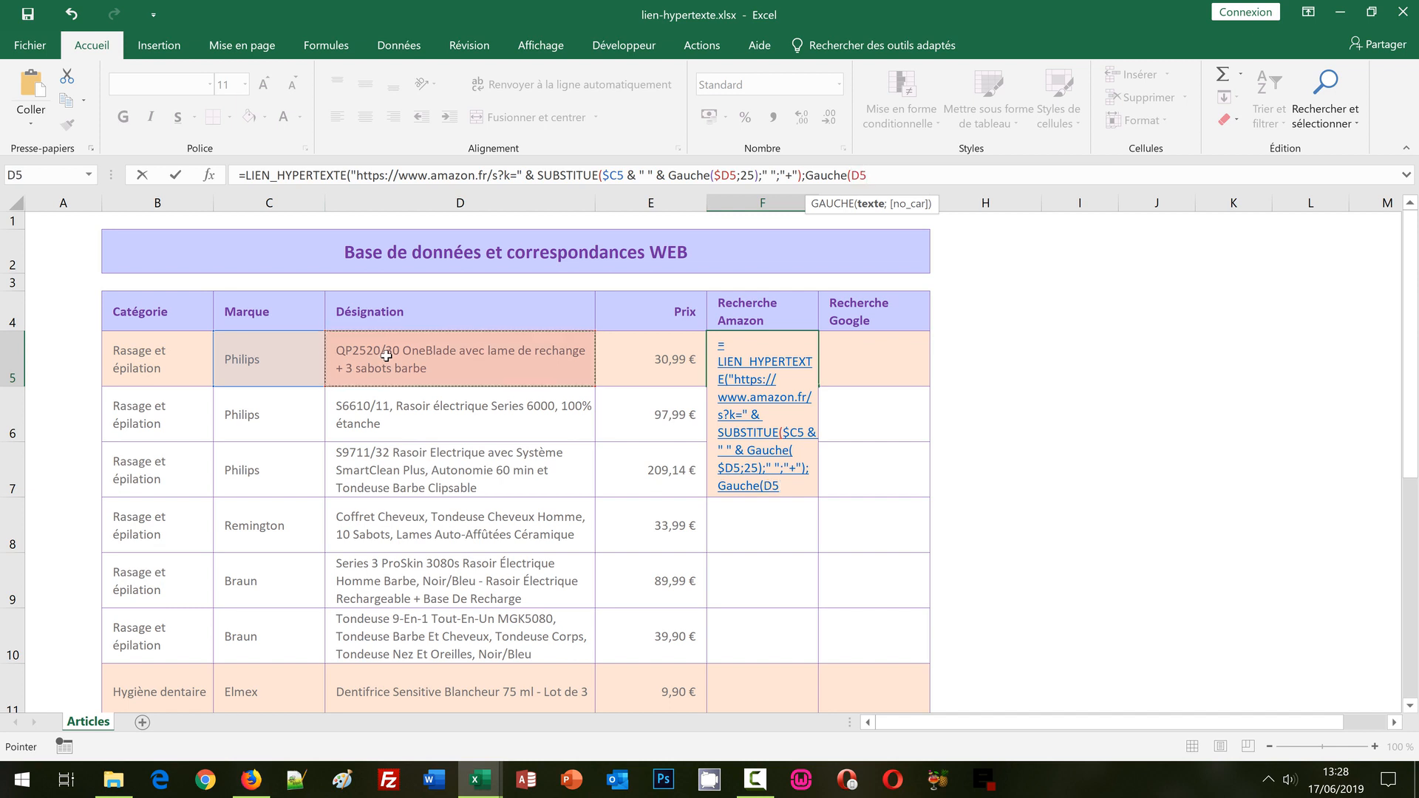
{"action": "key", "text": "F4"}
{"action": "key", "text": "F4"}
{"action": "key", "text": "F4"}
{"action": "type", "text": ";"}
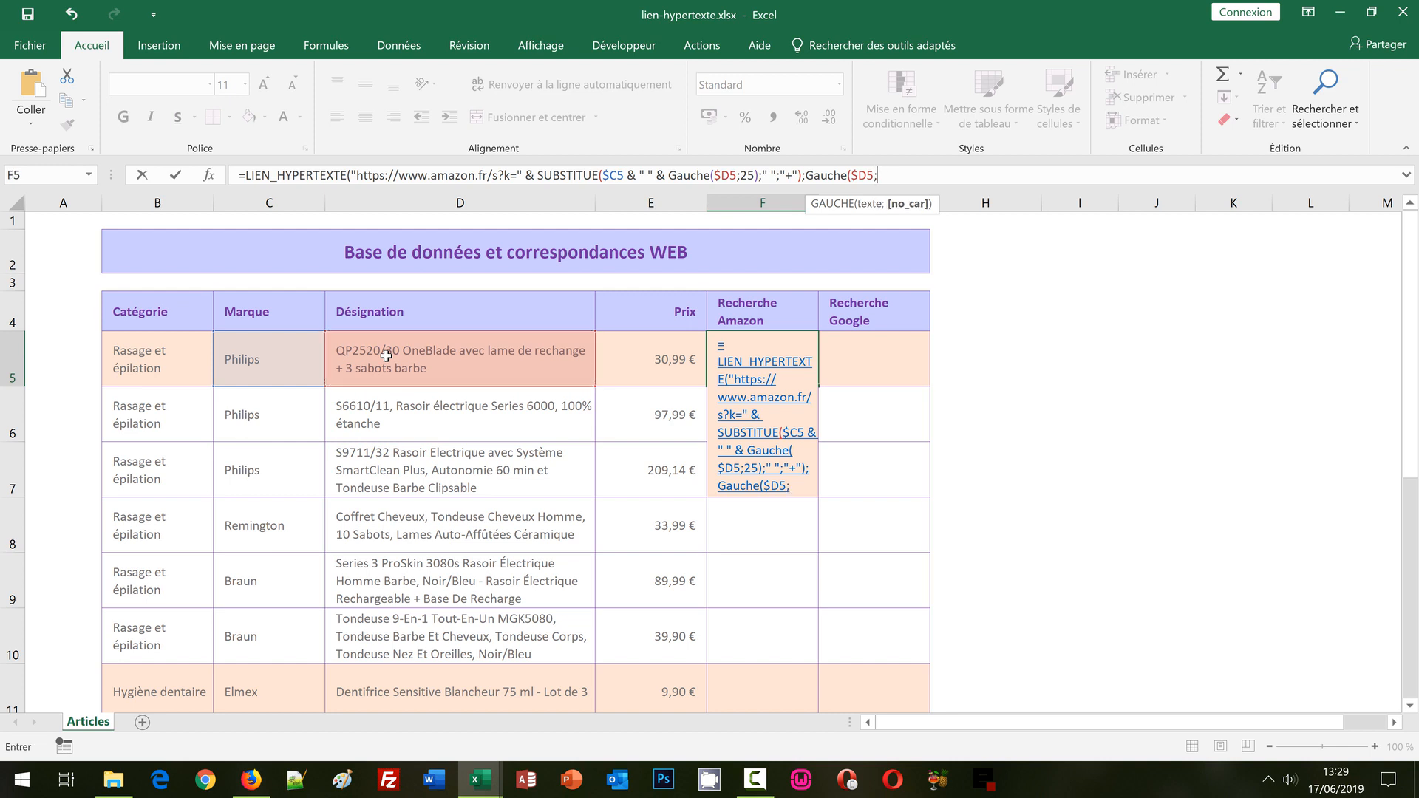
{"action": "type", "text": "20"}
{"action": "type", "text": ")"}
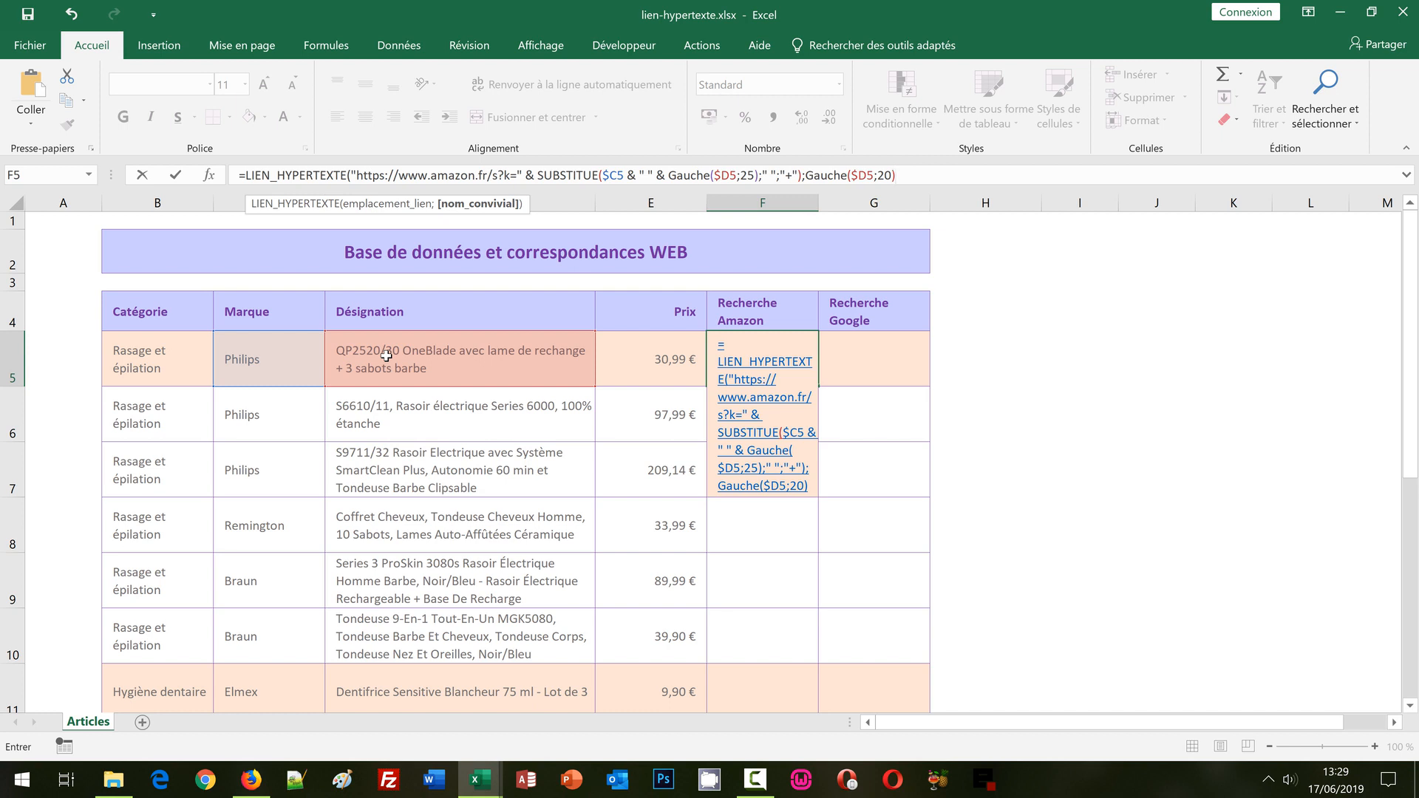
{"action": "type", "text": "& "}
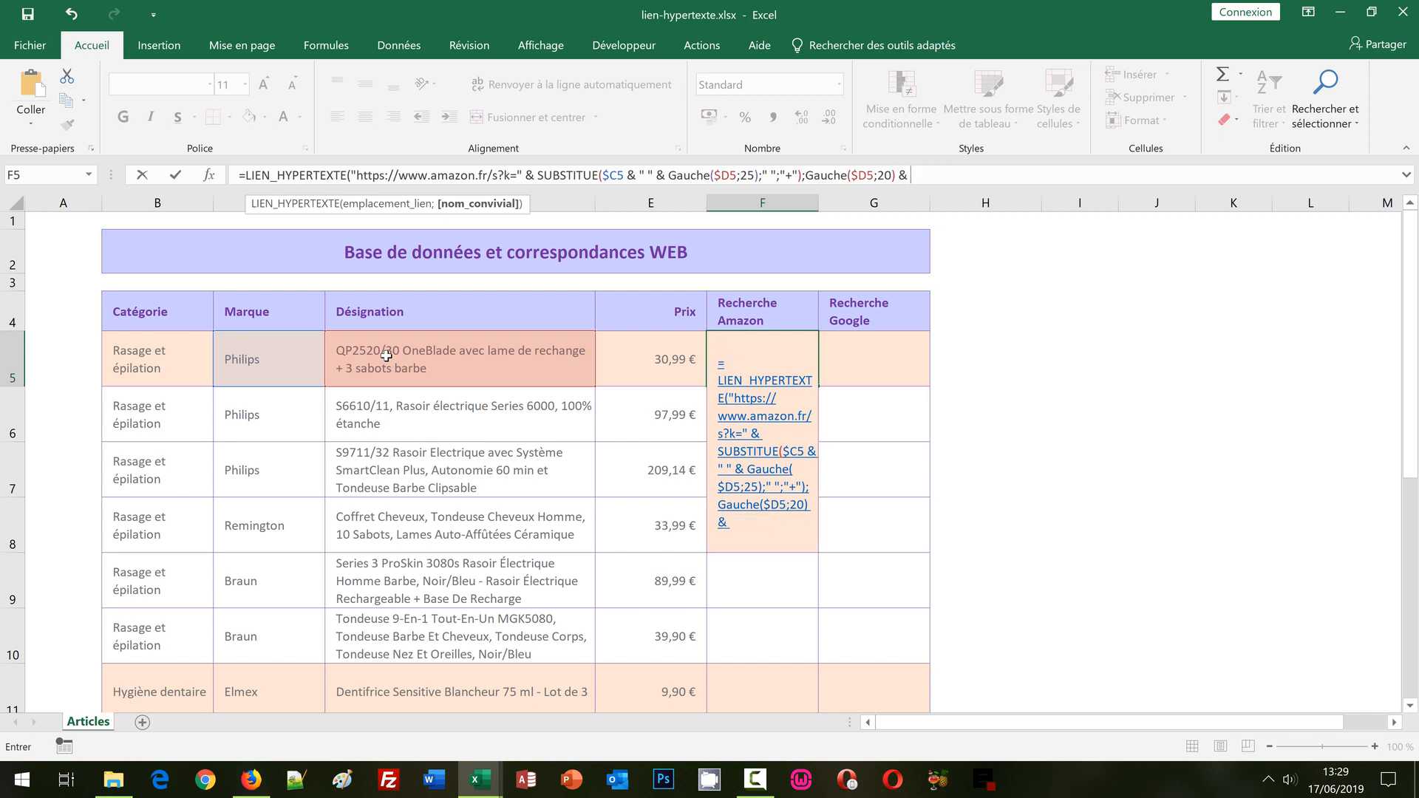
{"action": "type", "text": "\"...\""}
{"action": "key", "text": "End"}
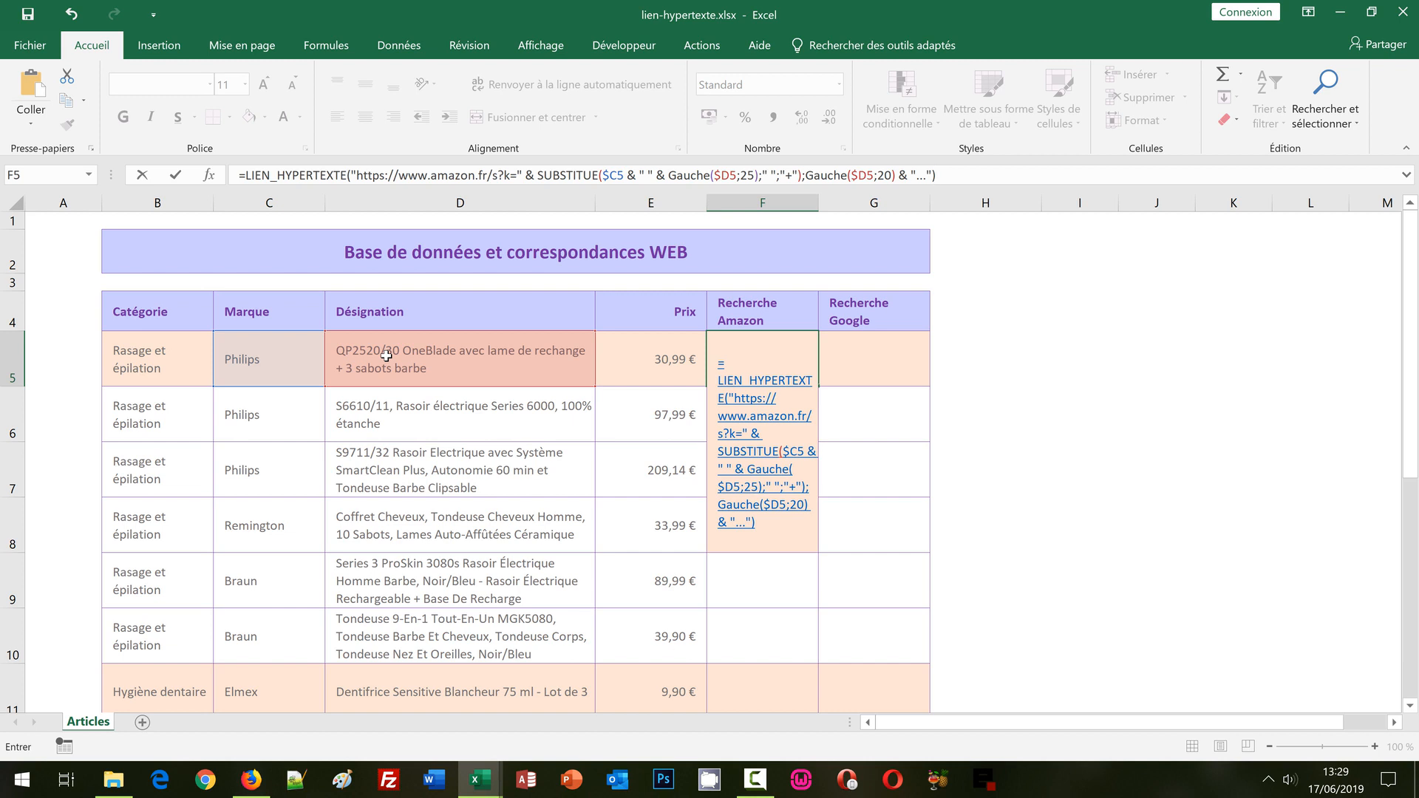
{"action": "key", "text": "ctrl+Return"}
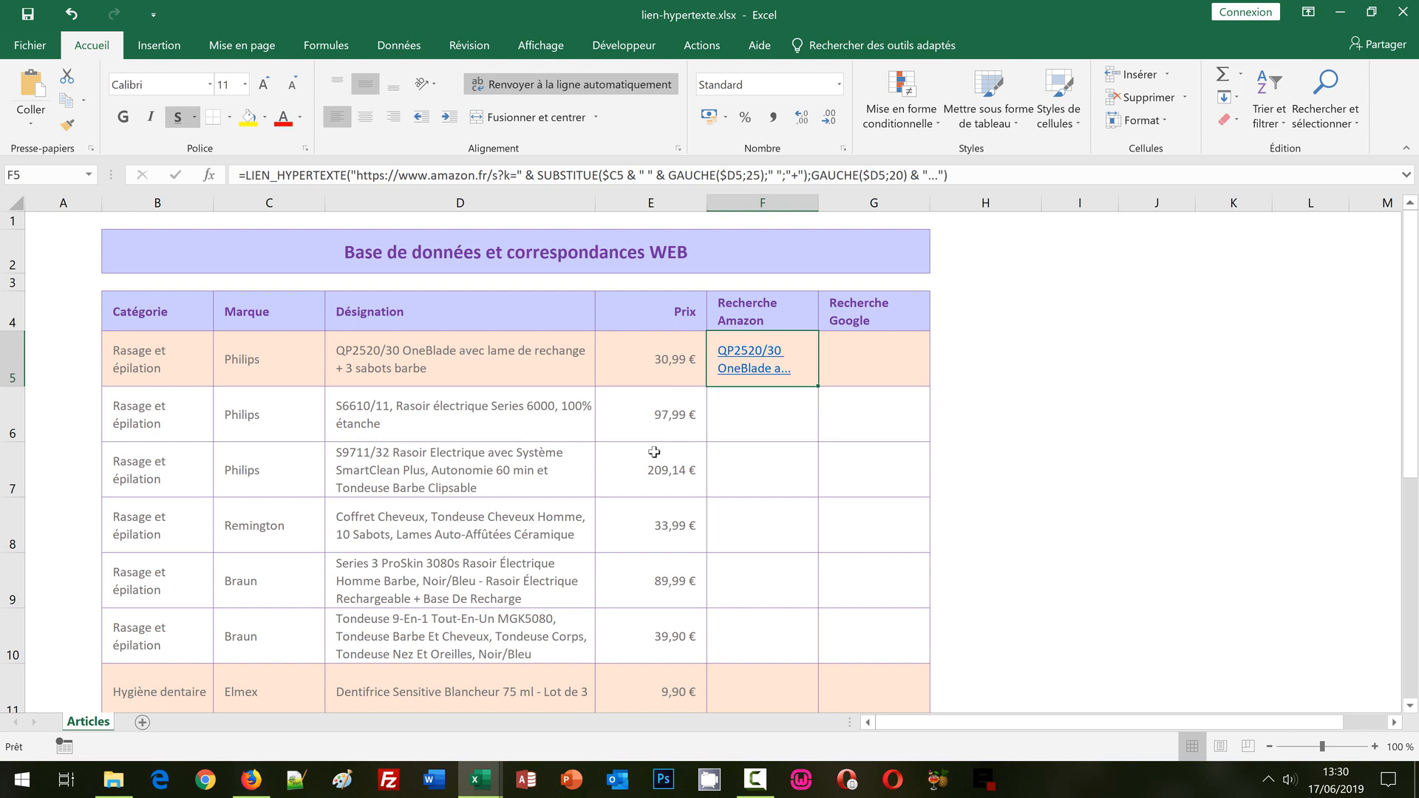
Test the Amazon link in F5 for the Philips OneBlade, and return to the lien-hypertexte.xlsx workbook.
{"action": "left_click", "coordinate": [748, 362]}
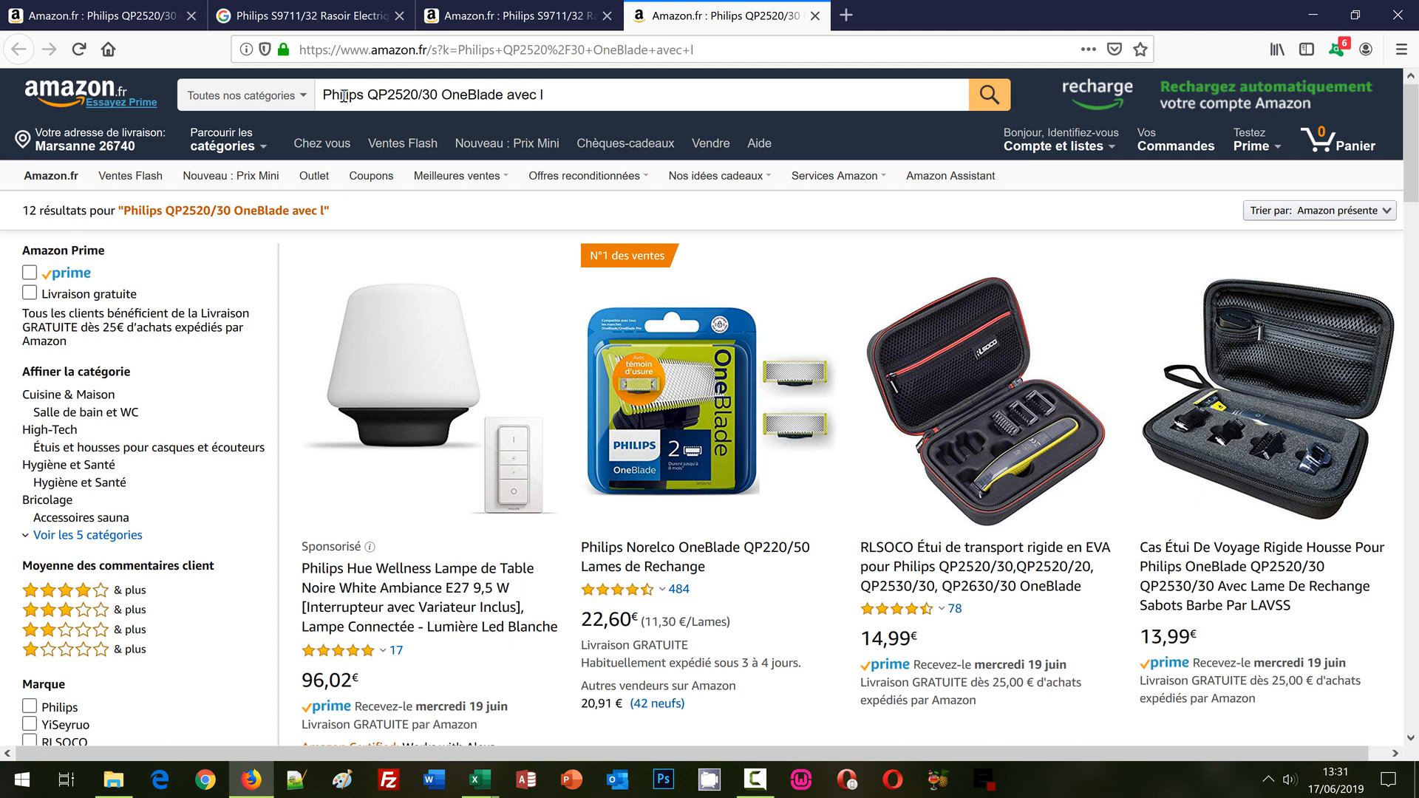
{"action": "mouse_move", "coordinate": [492, 780]}
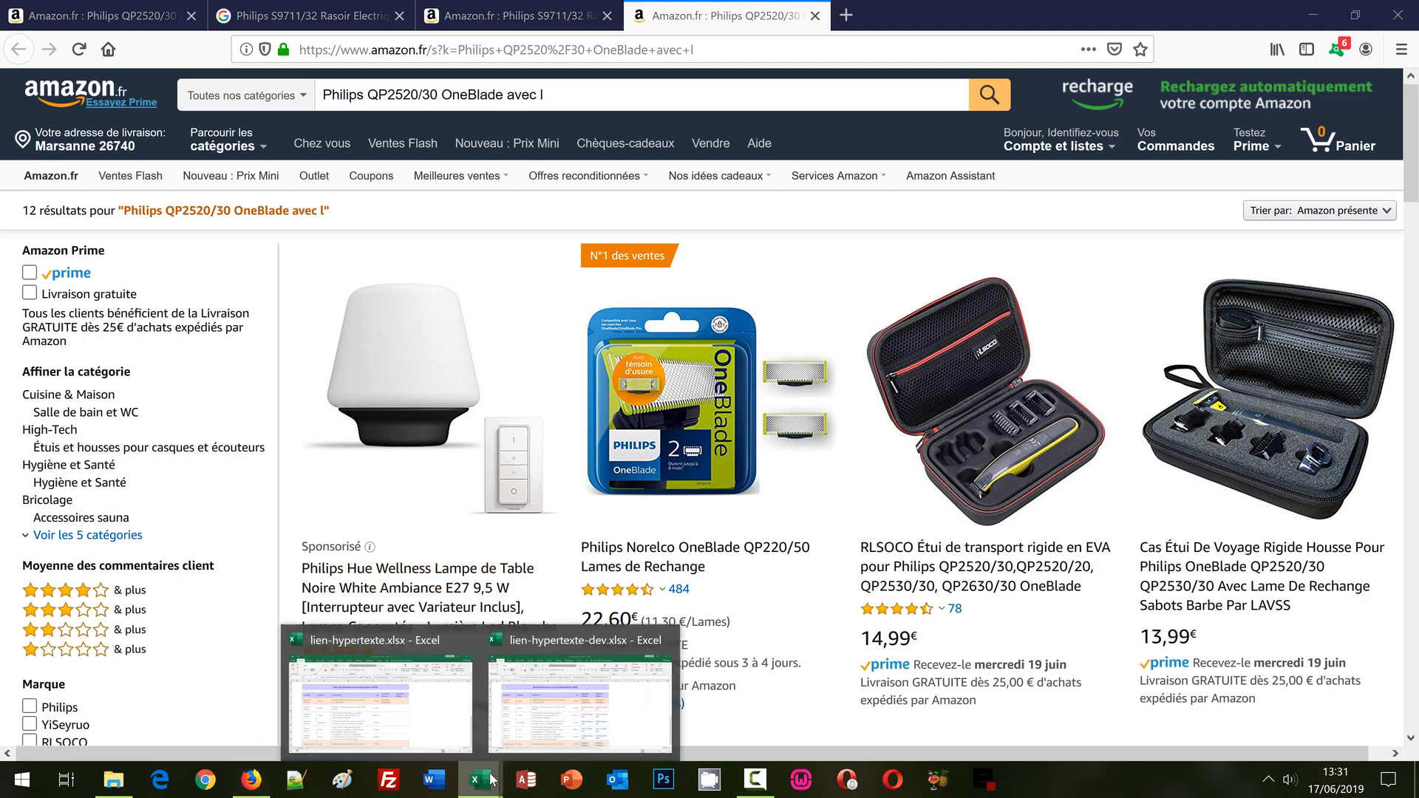
{"action": "left_click", "coordinate": [448, 732]}
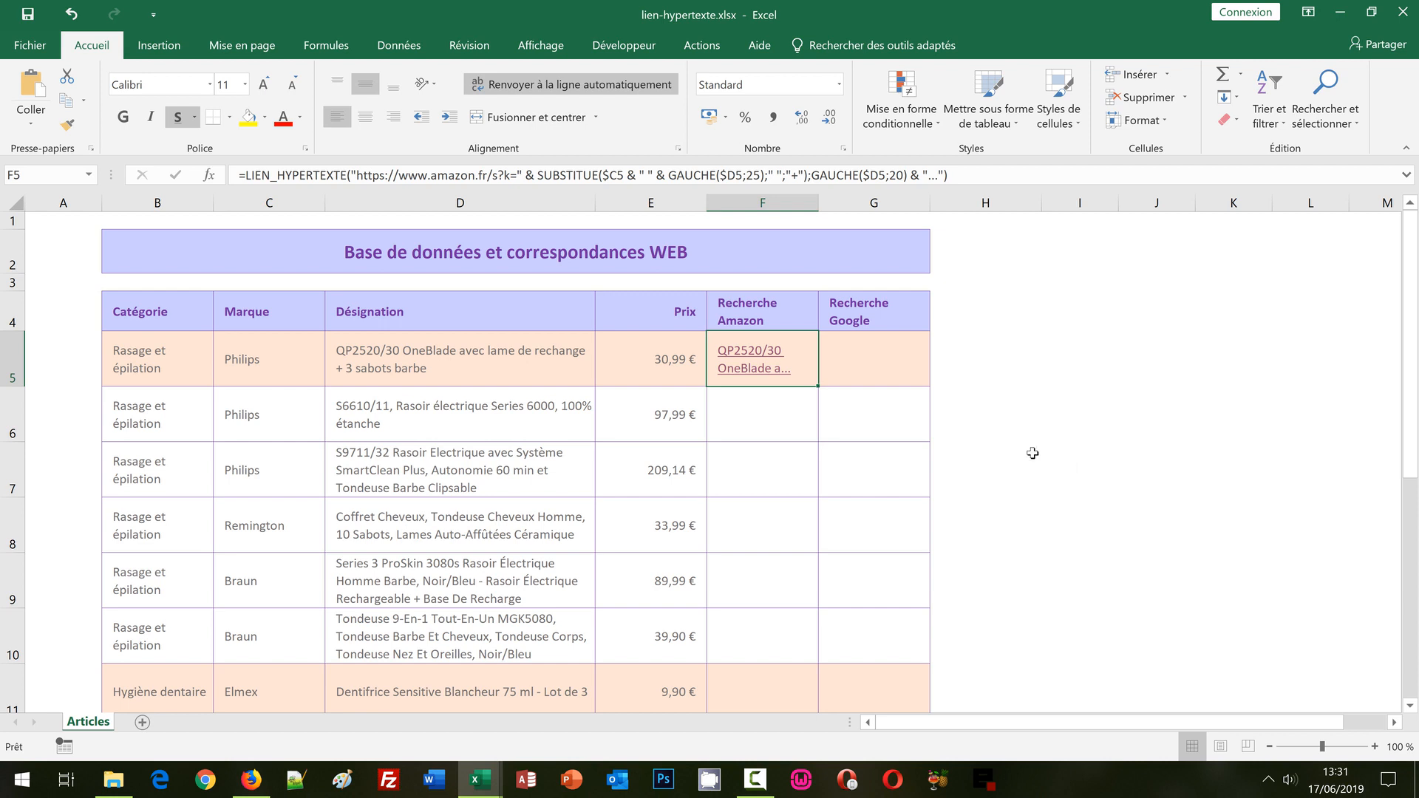
Fill the F5 Amazon link formula down the Recherche Amazon column to row 16 and check the generated links.
{"action": "double_click", "coordinate": [818, 386]}
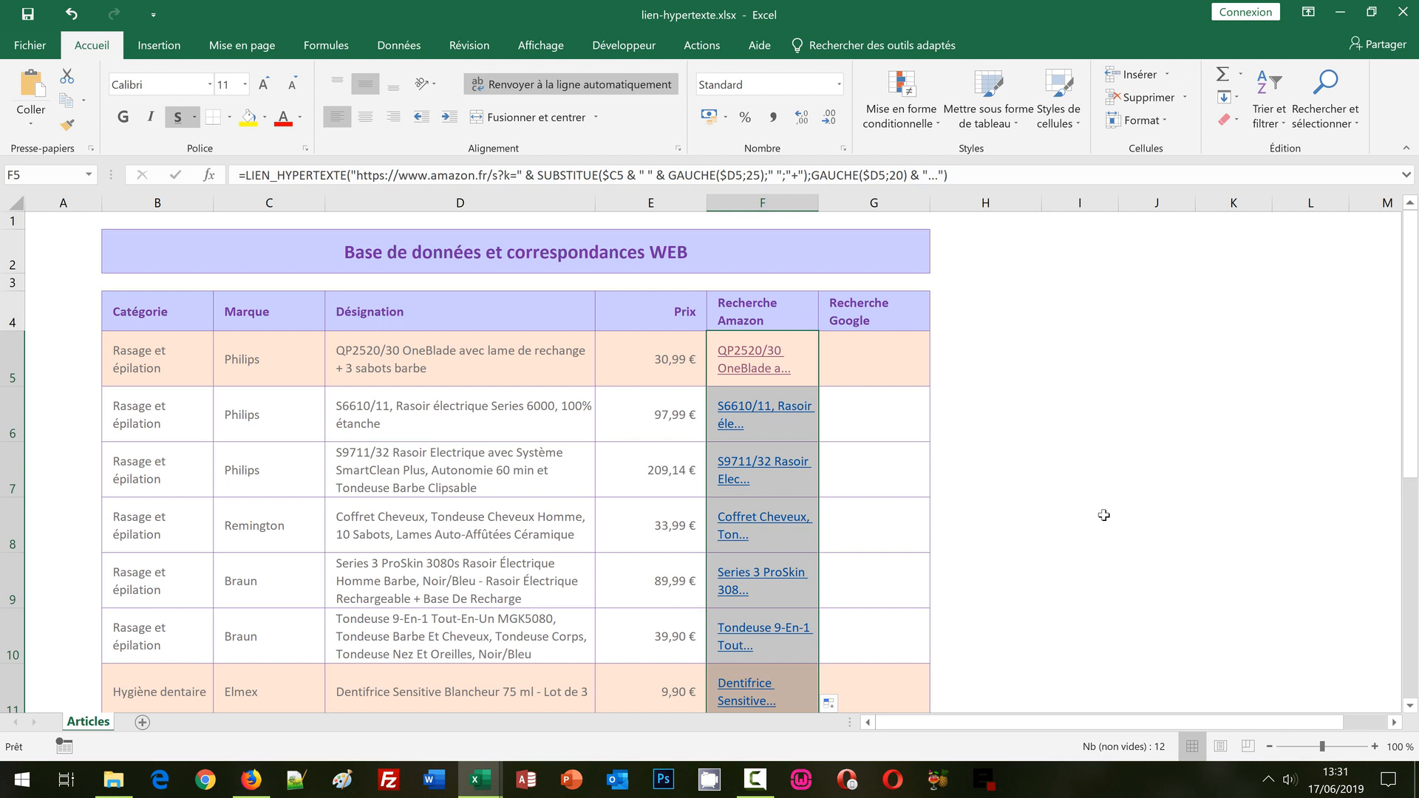
{"action": "left_click", "coordinate": [1073, 406]}
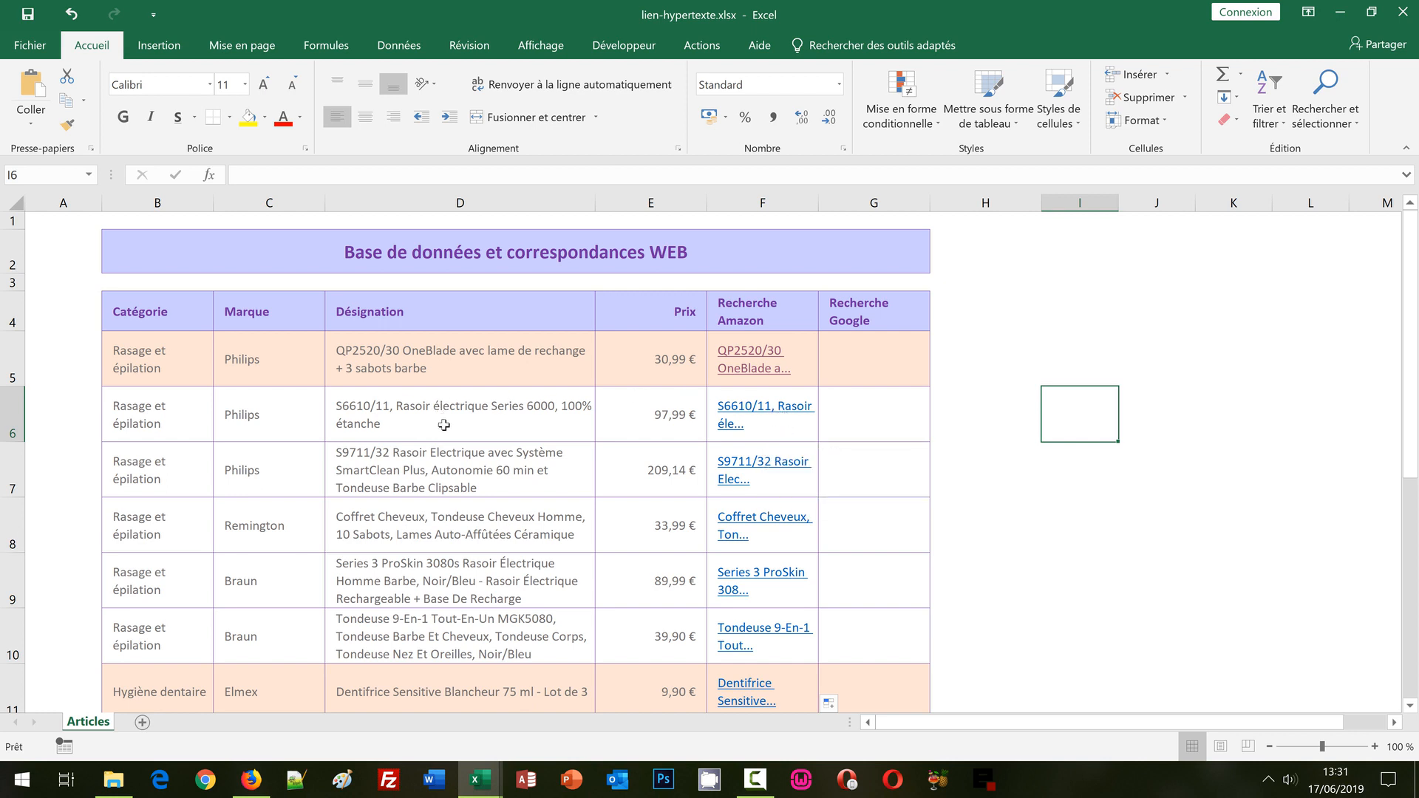
{"action": "left_click", "coordinate": [1085, 601]}
{"action": "scroll", "coordinate": [1089, 603], "scroll_direction": "down", "scroll_amount": 2}
{"action": "scroll", "coordinate": [1088, 603], "scroll_direction": "down", "scroll_amount": 1}
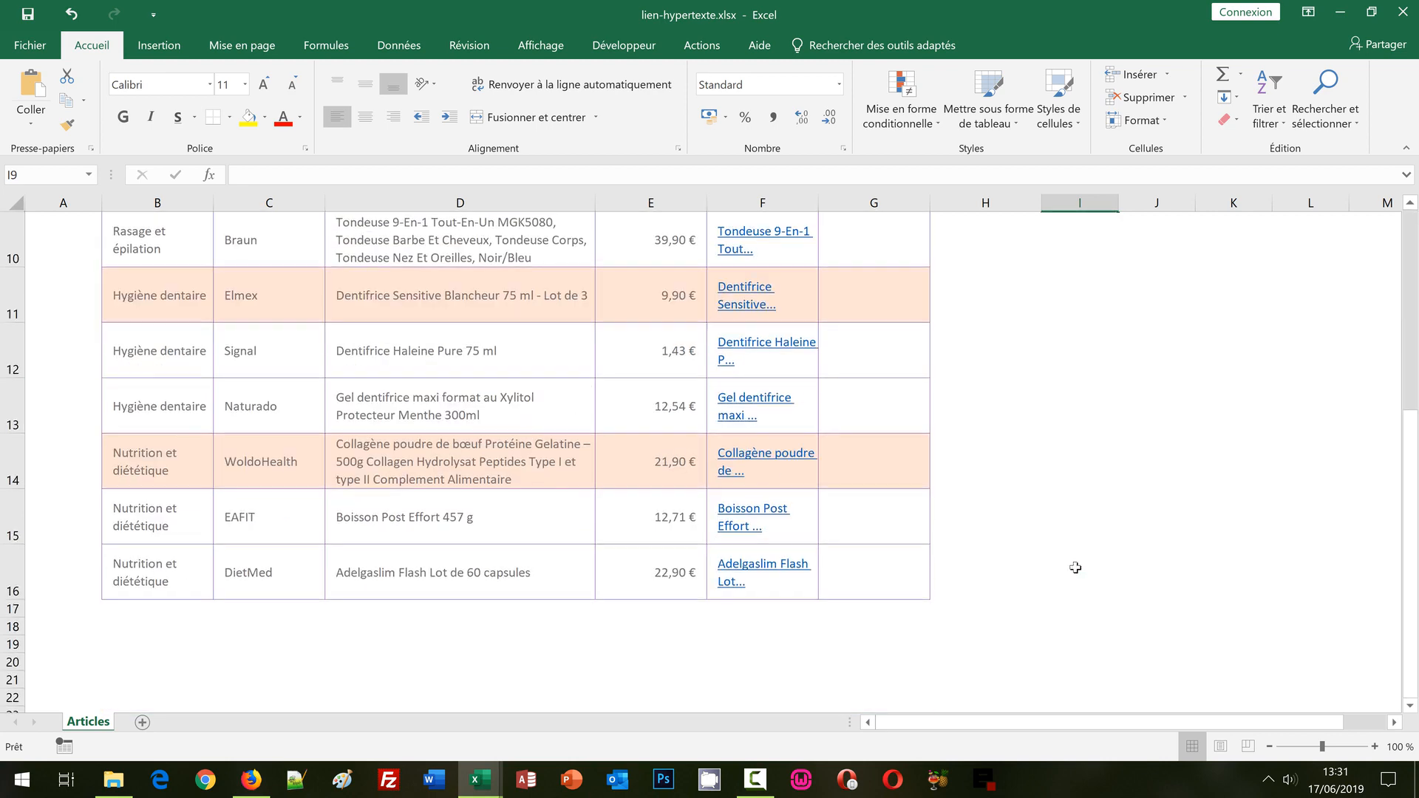
Test the Amazon link for the Elmex toothpaste in F11, return to lien-hypertexte.xlsx and examine that cell's formula without changing it.
{"action": "mouse_move", "coordinate": [746, 291]}
{"action": "left_click", "coordinate": [753, 295]}
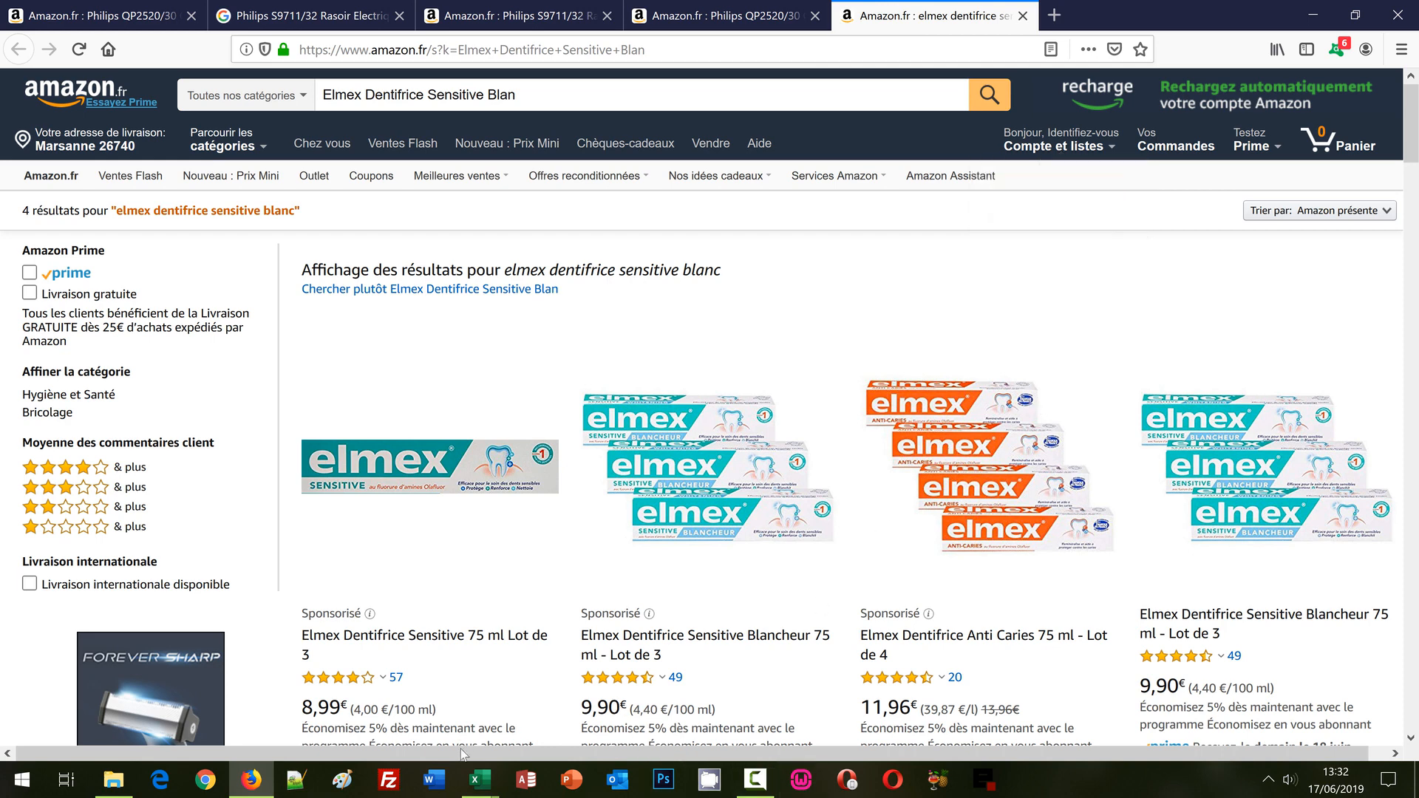
{"action": "mouse_move", "coordinate": [476, 787]}
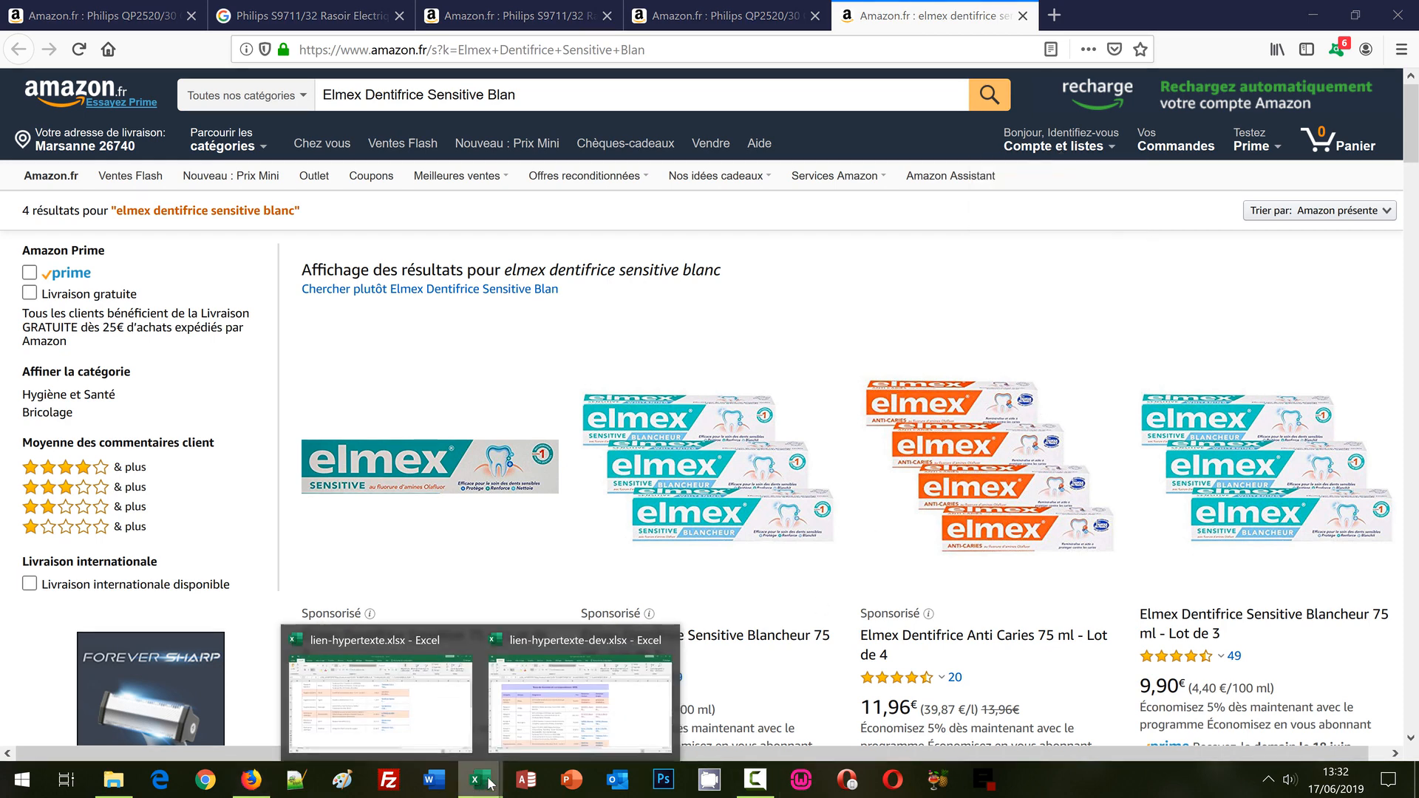
{"action": "left_click", "coordinate": [442, 701]}
{"action": "scroll", "coordinate": [981, 404], "scroll_direction": "up", "scroll_amount": 3}
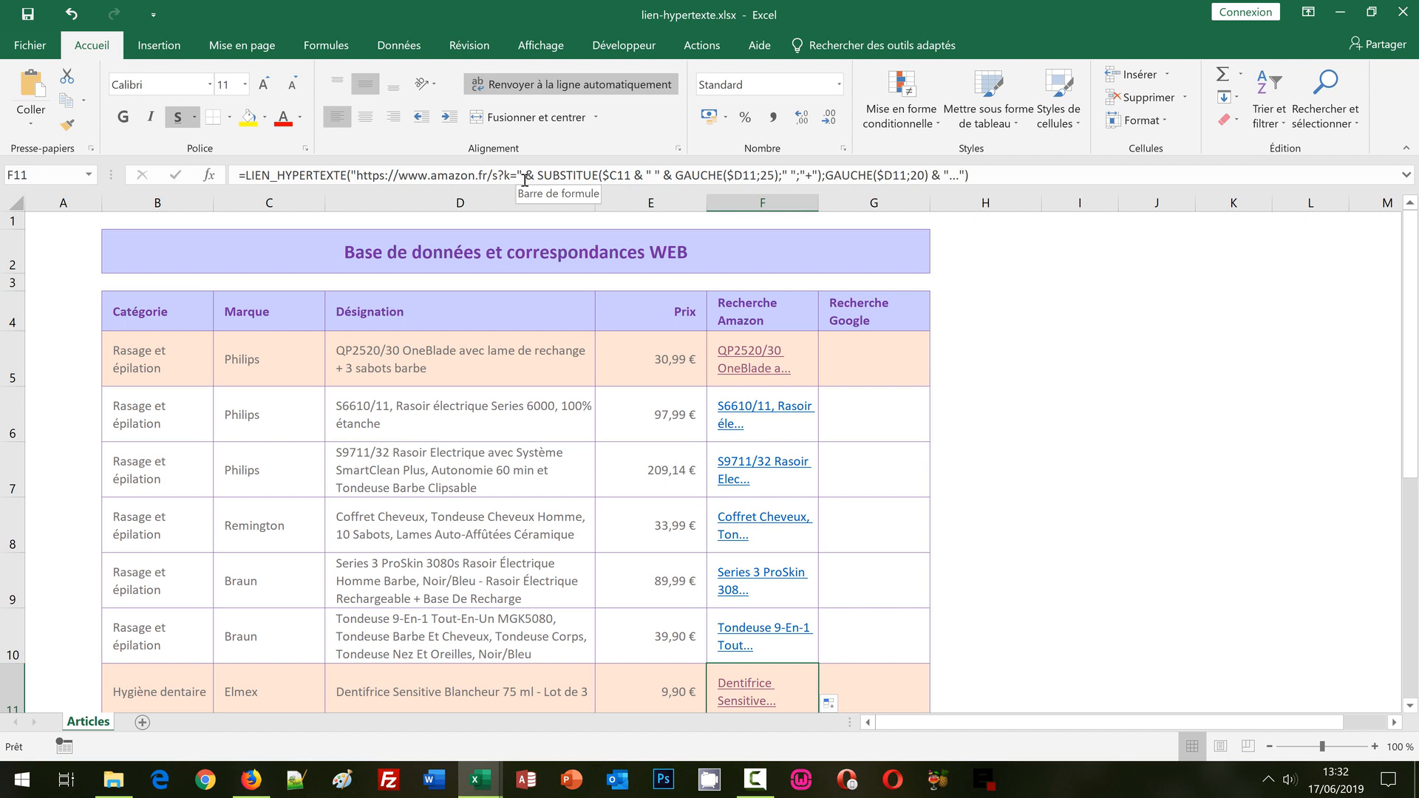
{"action": "left_click", "coordinate": [439, 177]}
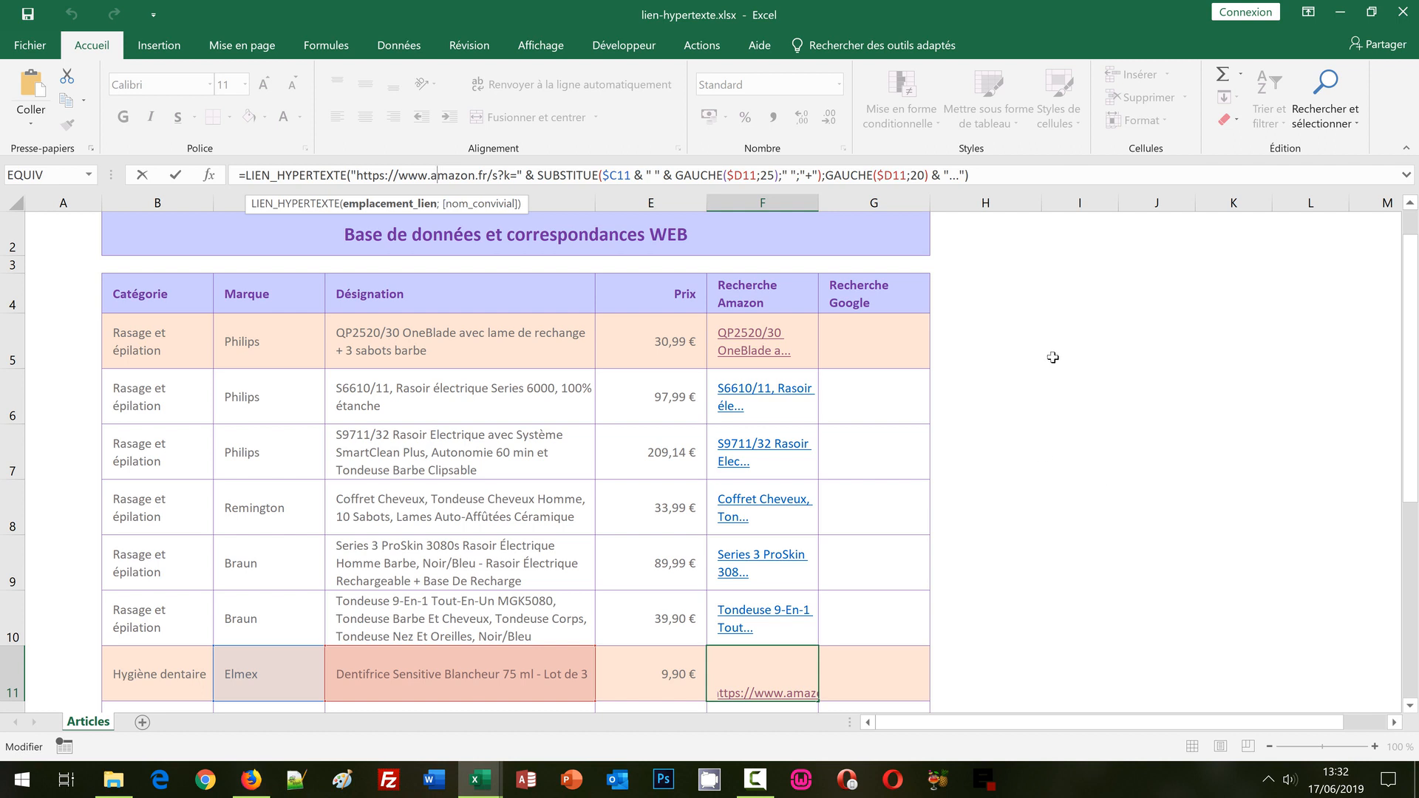
{"action": "left_click", "coordinate": [972, 326]}
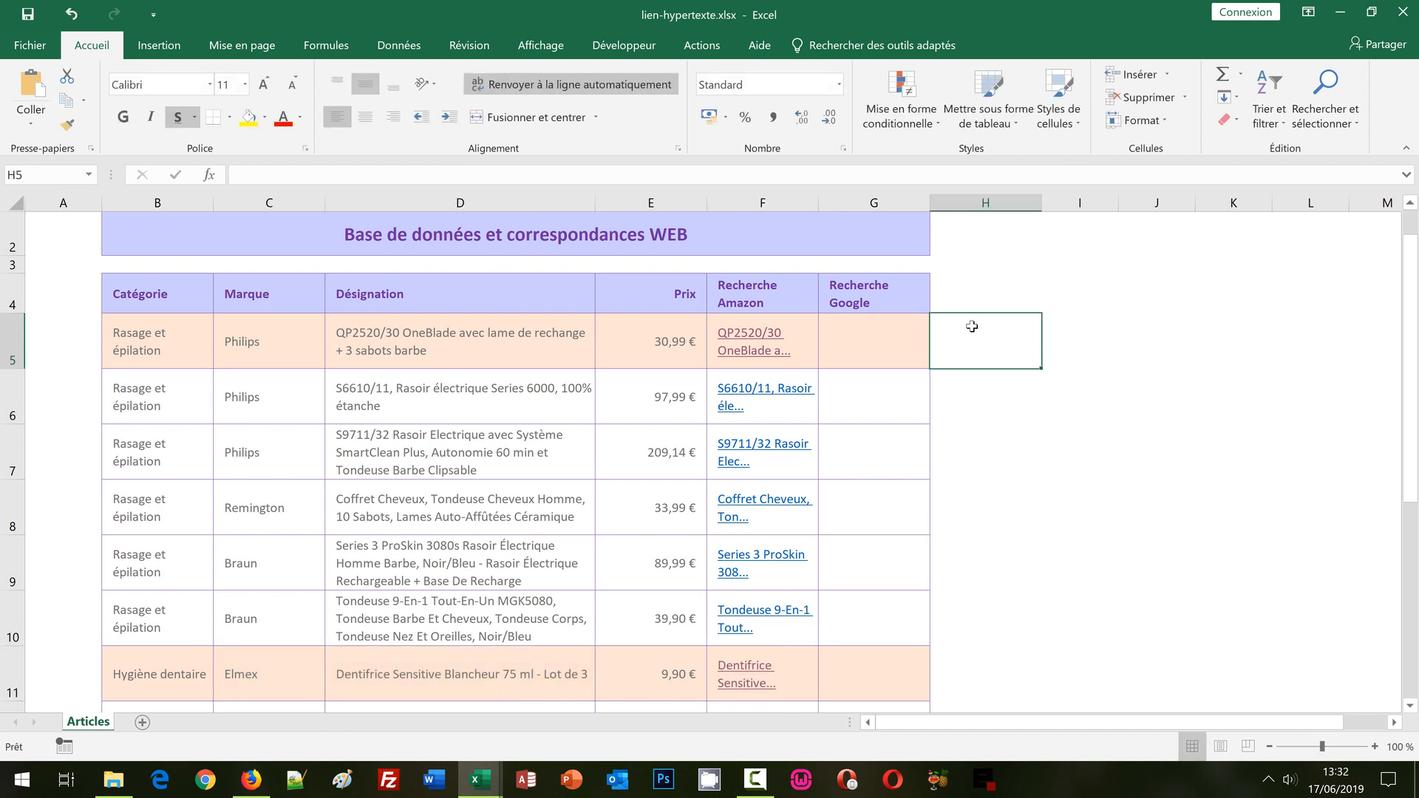
Copy the Amazon link formula from F5 into the Recherche Google cell G5.
{"action": "key", "text": "Left"}
{"action": "key", "text": "Left"}
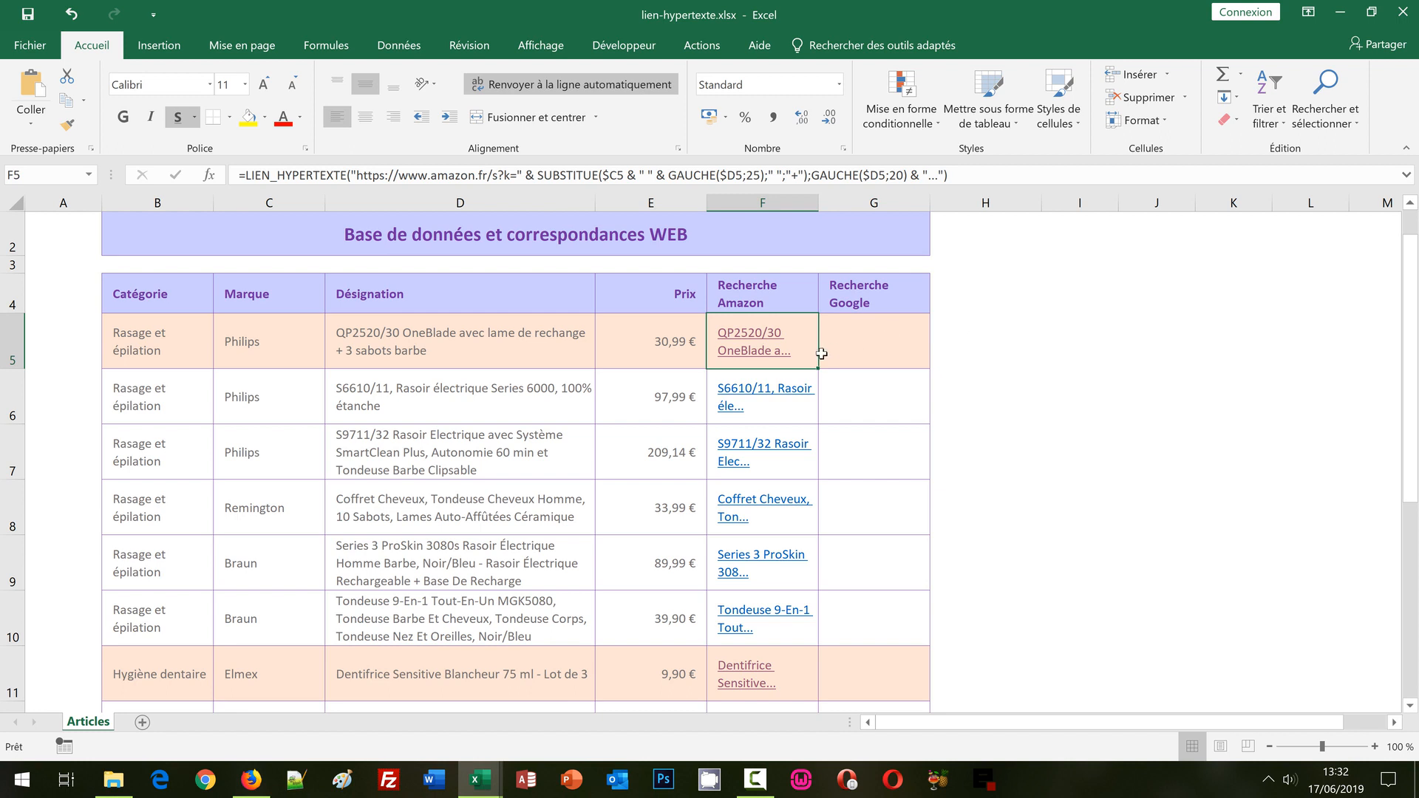
{"action": "mouse_move", "coordinate": [807, 359]}
{"action": "left_click_drag", "start_coordinate": [819, 367], "coordinate": [988, 392]}
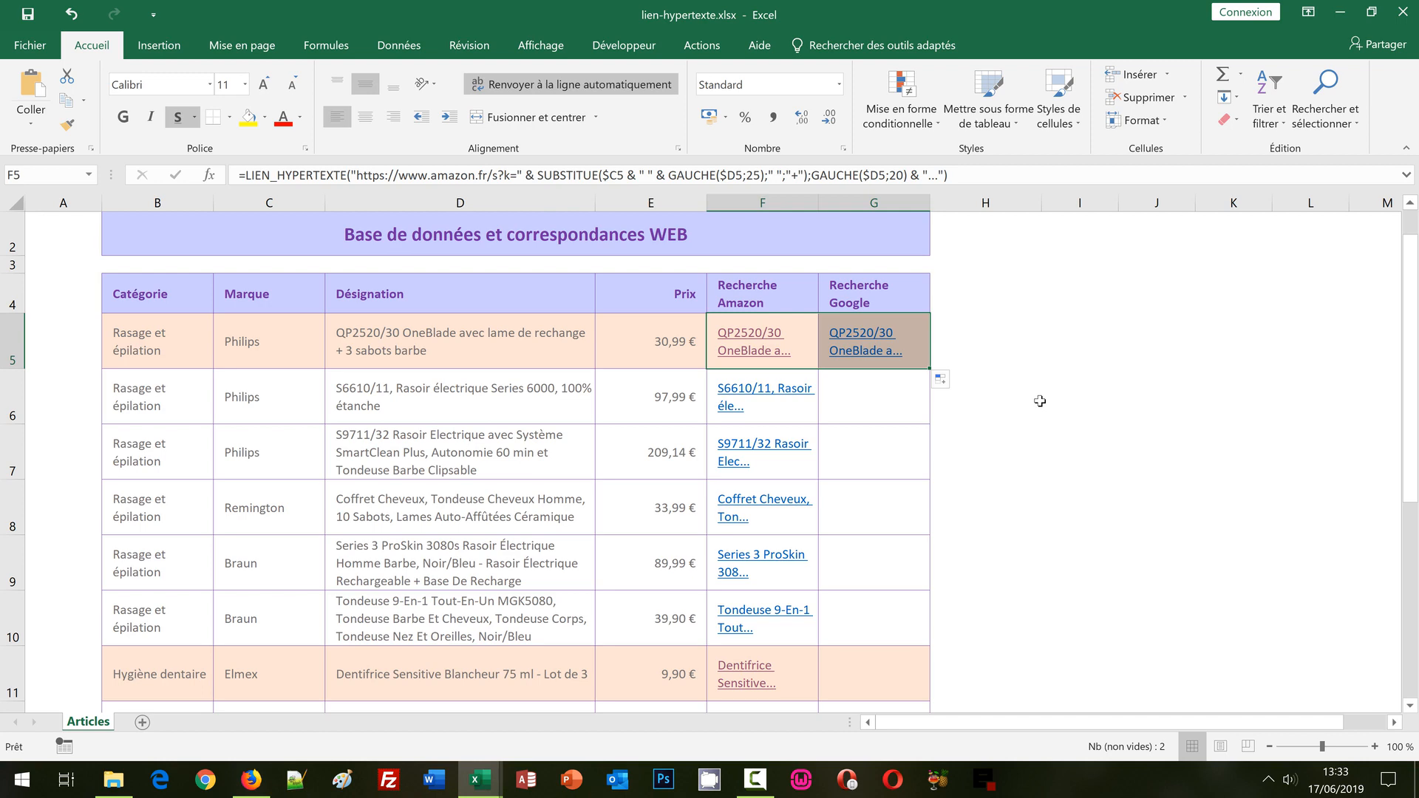
{"action": "left_click", "coordinate": [252, 780]}
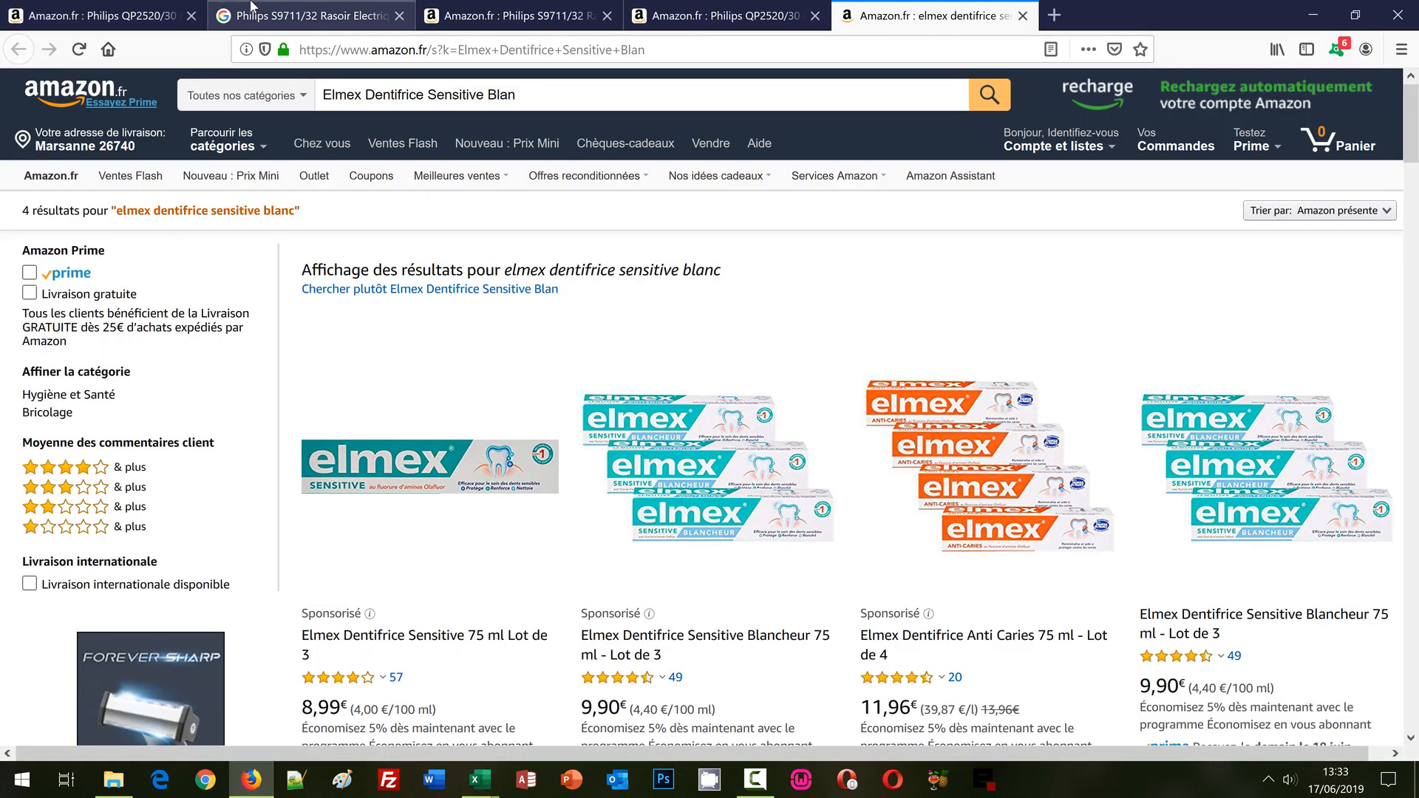
{"action": "left_click", "coordinate": [252, 9]}
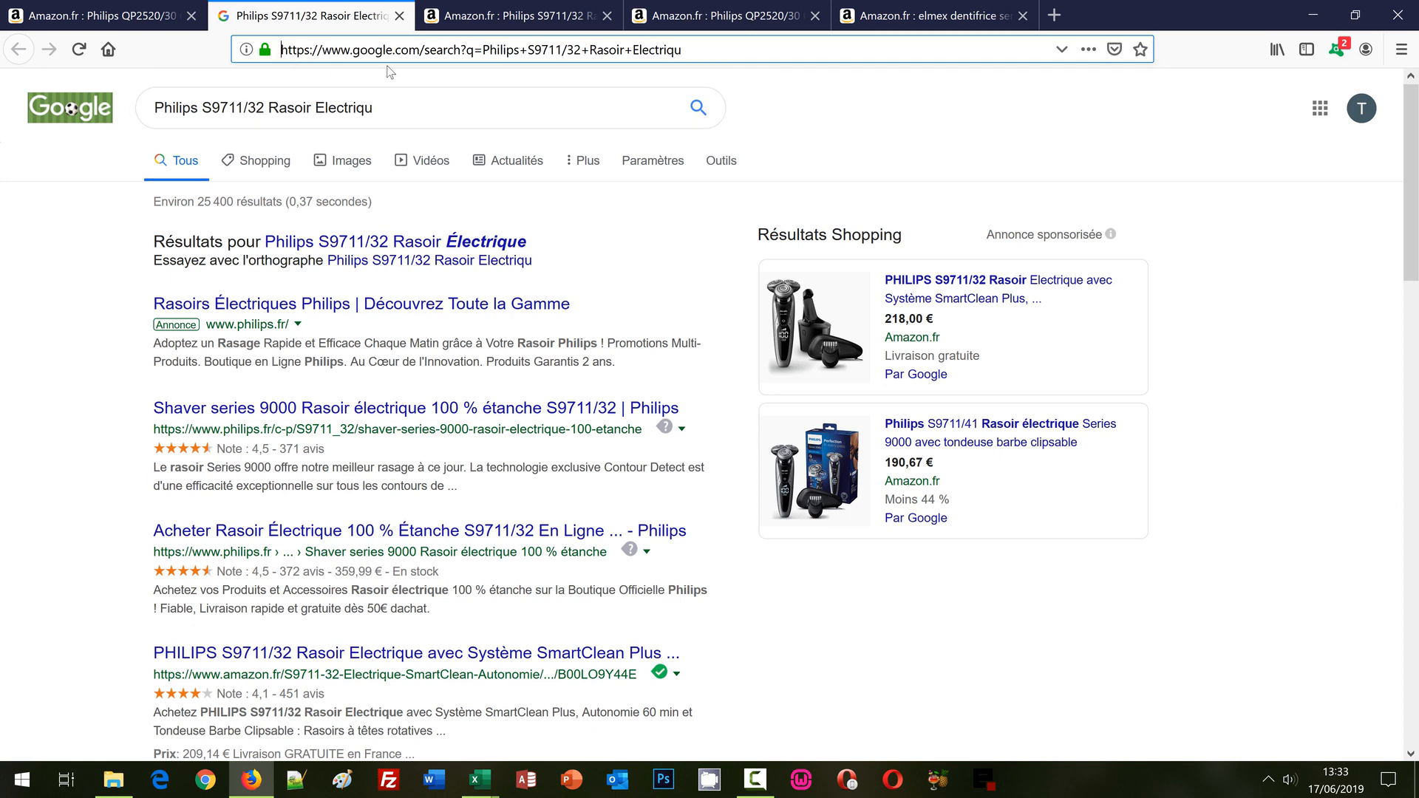
{"action": "left_click", "coordinate": [482, 50], "text": "shift"}
{"action": "key", "text": "ctrl+c"}
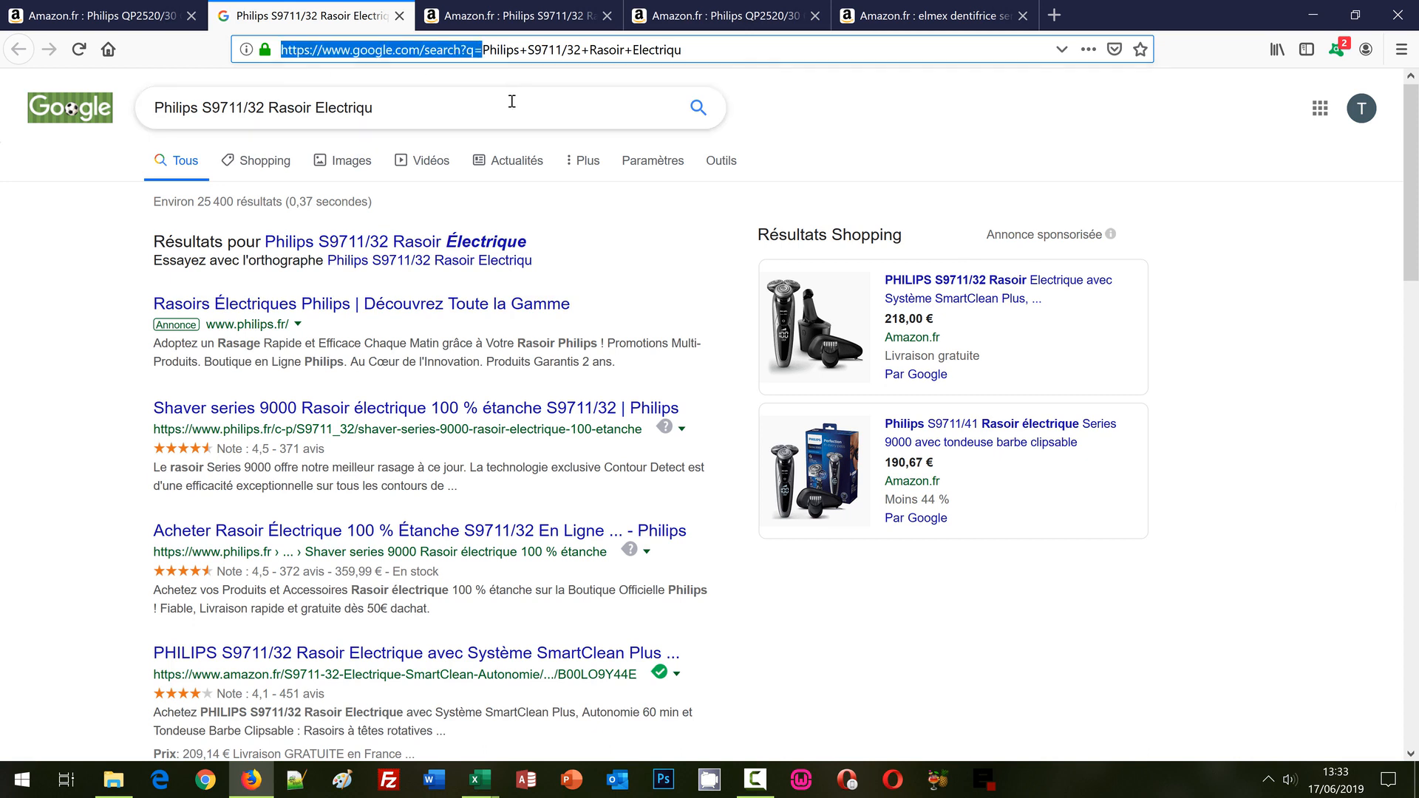
{"action": "left_click", "coordinate": [482, 783]}
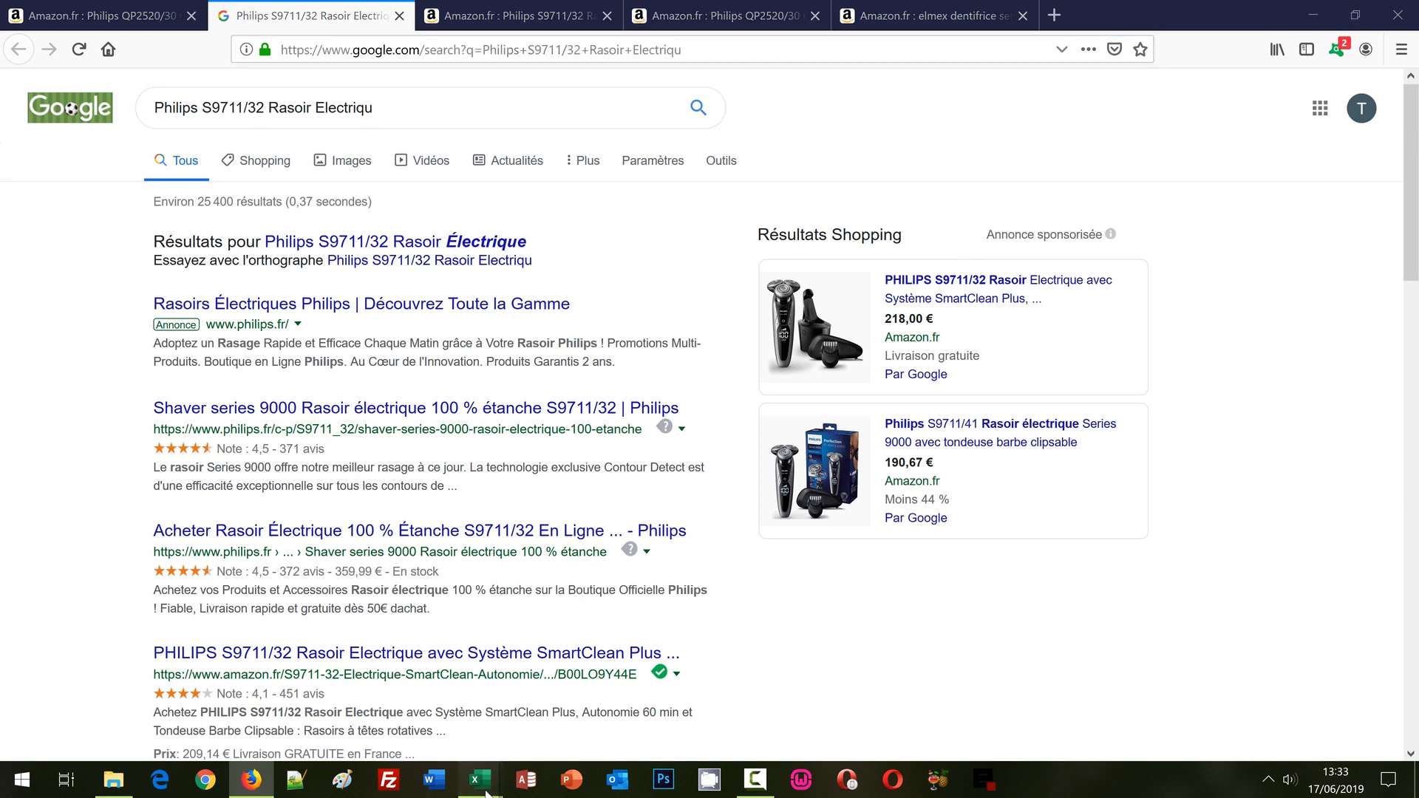
{"action": "left_click", "coordinate": [440, 726]}
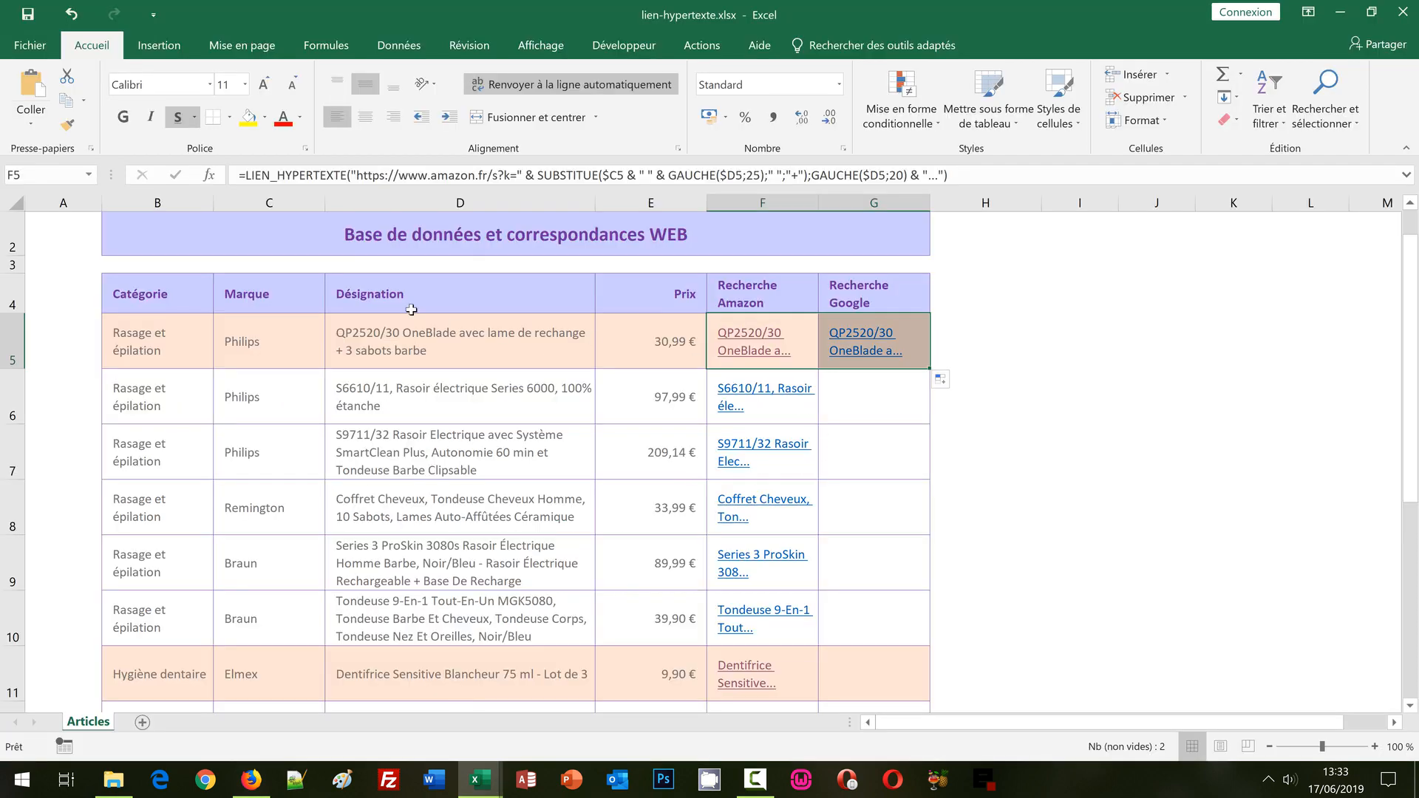
{"action": "left_click", "coordinate": [360, 177]}
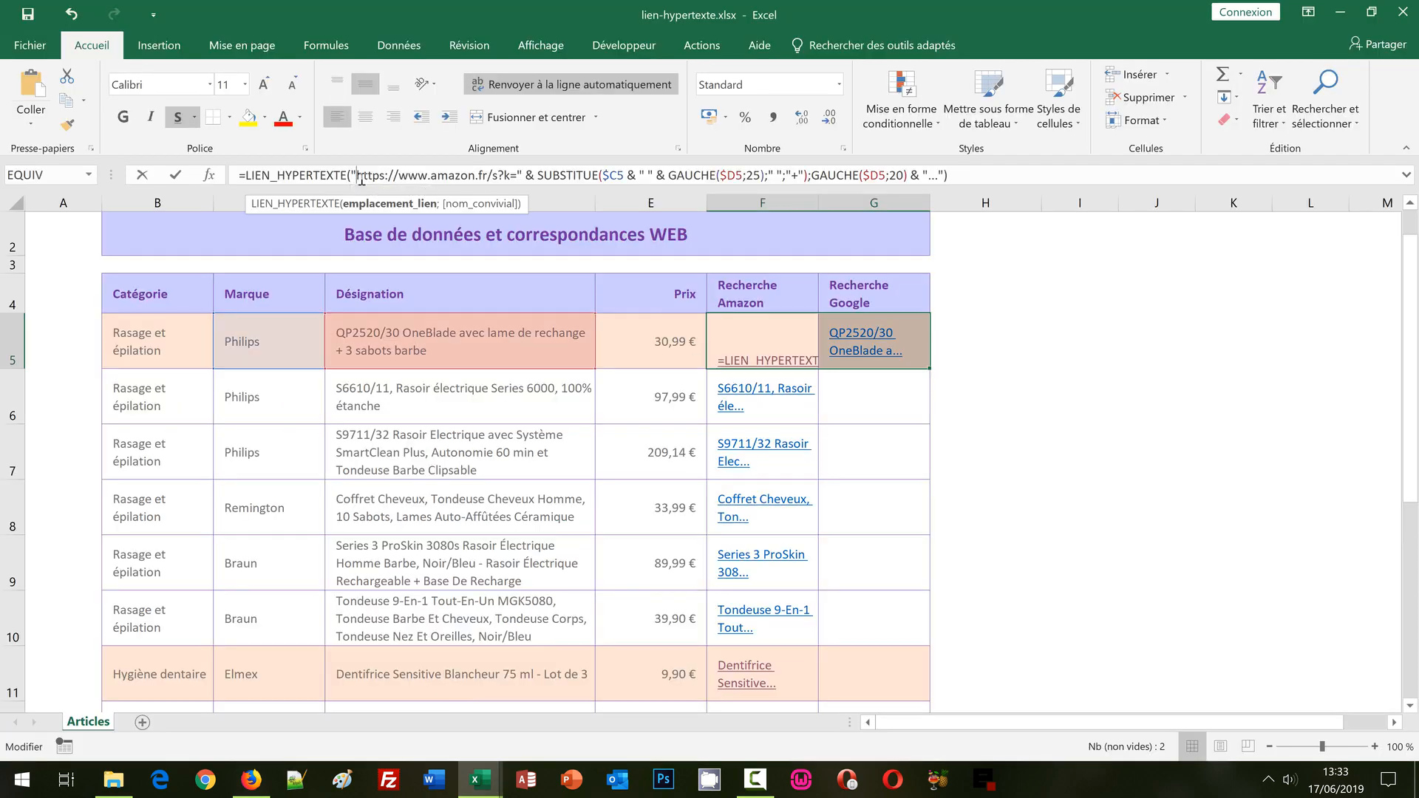
{"action": "left_click", "coordinate": [517, 178], "text": "shift"}
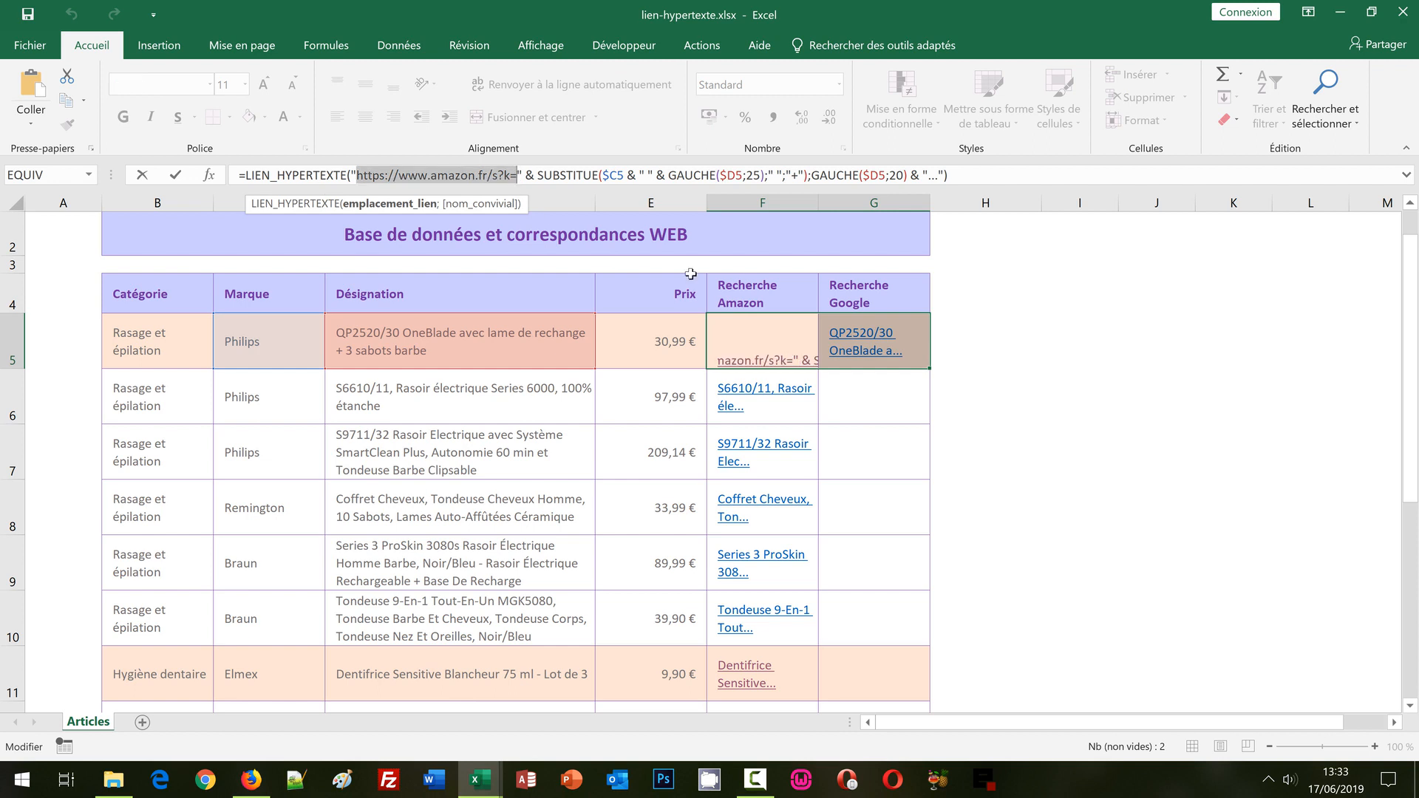
{"action": "key", "text": "ctrl+v"}
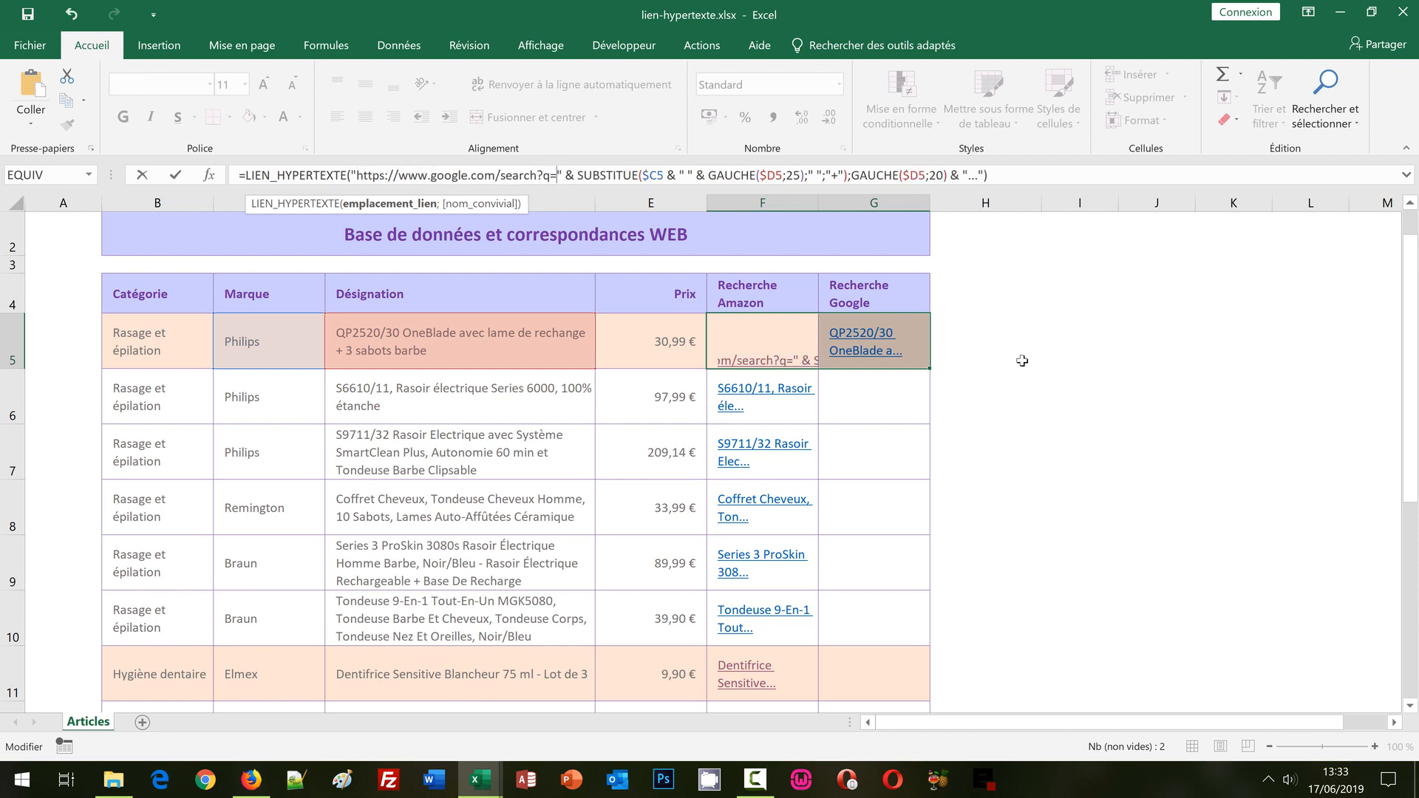
{"action": "key", "text": "ctrl+Return"}
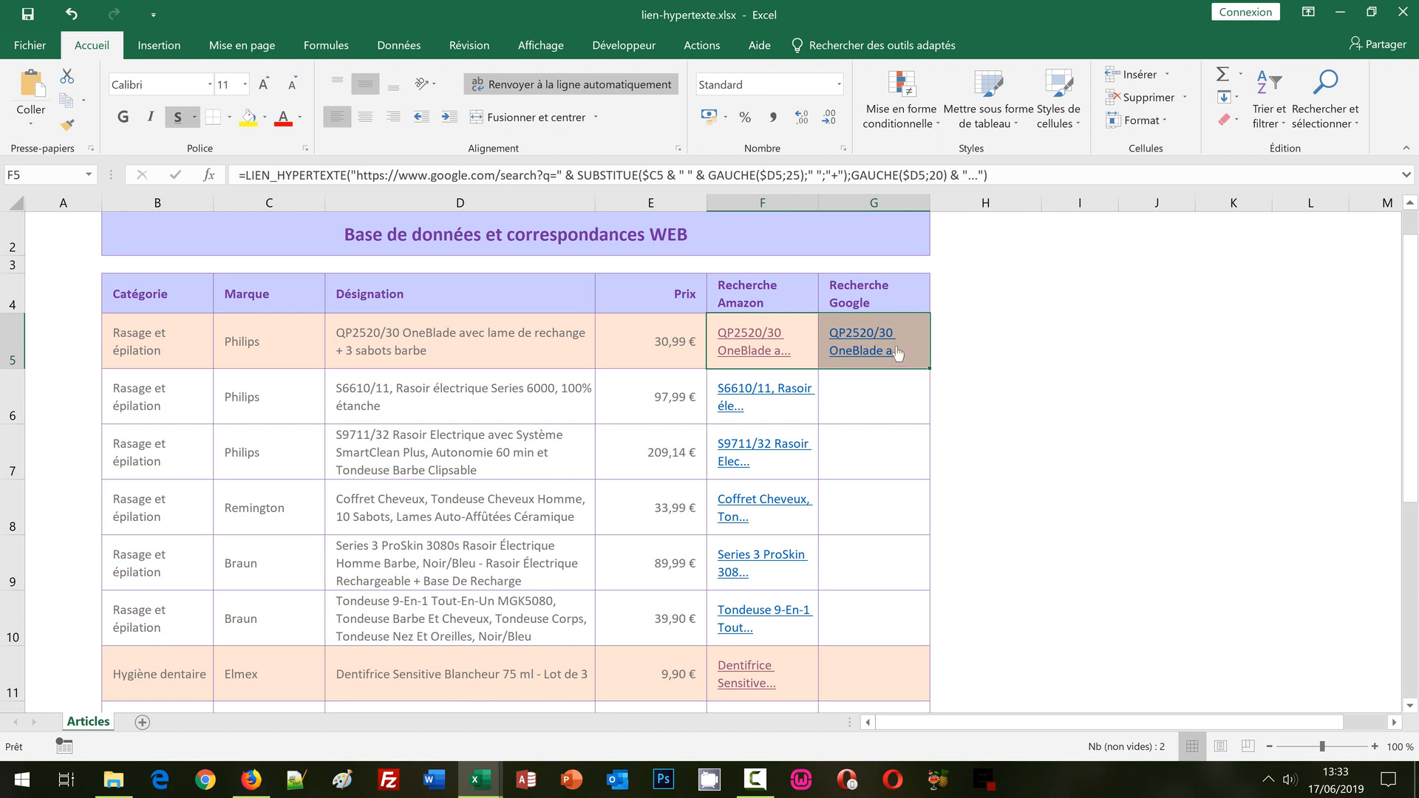
Fill the Google link formula from G5 down the Recherche Google column to row 16.
{"action": "mouse_move", "coordinate": [868, 347]}
{"action": "left_click", "coordinate": [1009, 399]}
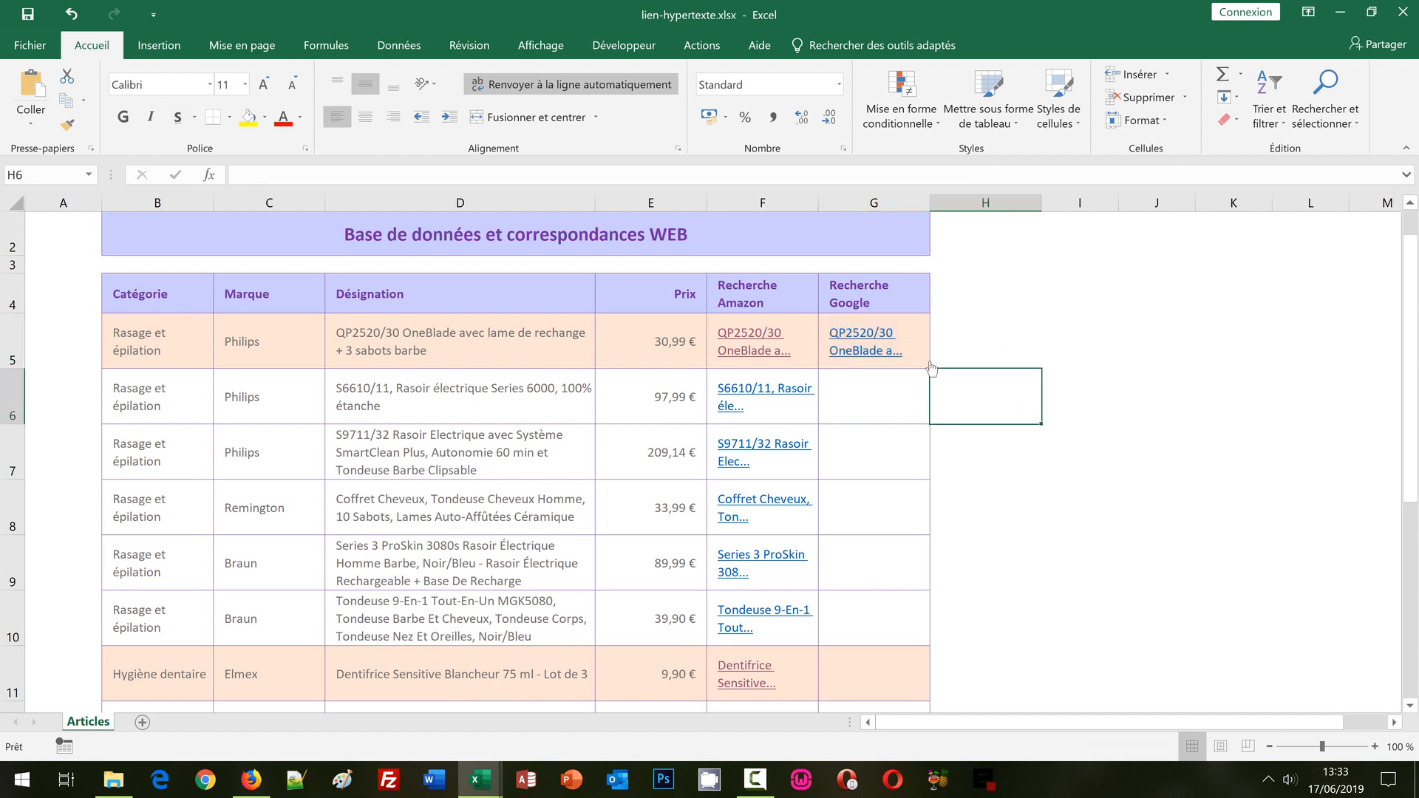
{"action": "key", "text": "Up"}
{"action": "key", "text": "Left"}
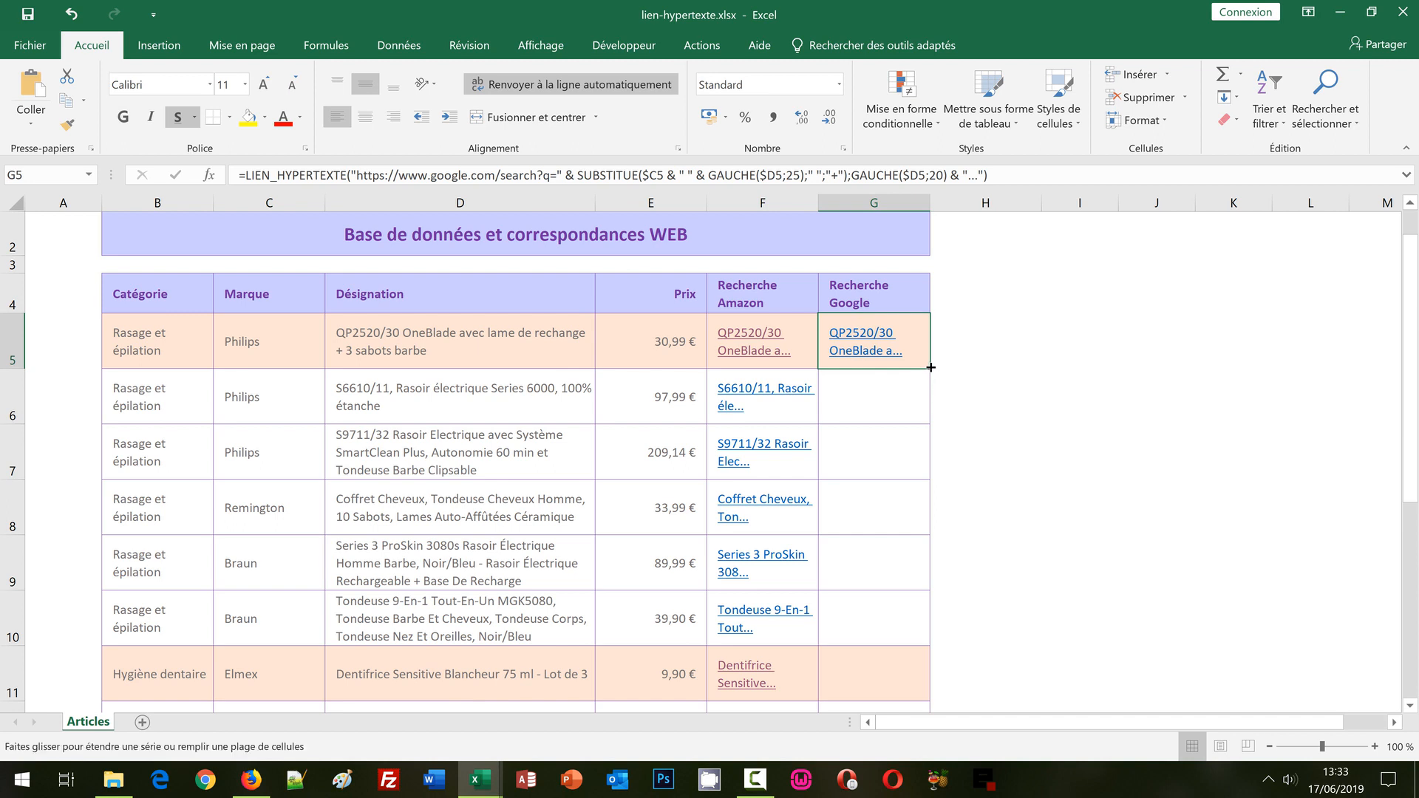
{"action": "double_click", "coordinate": [932, 367]}
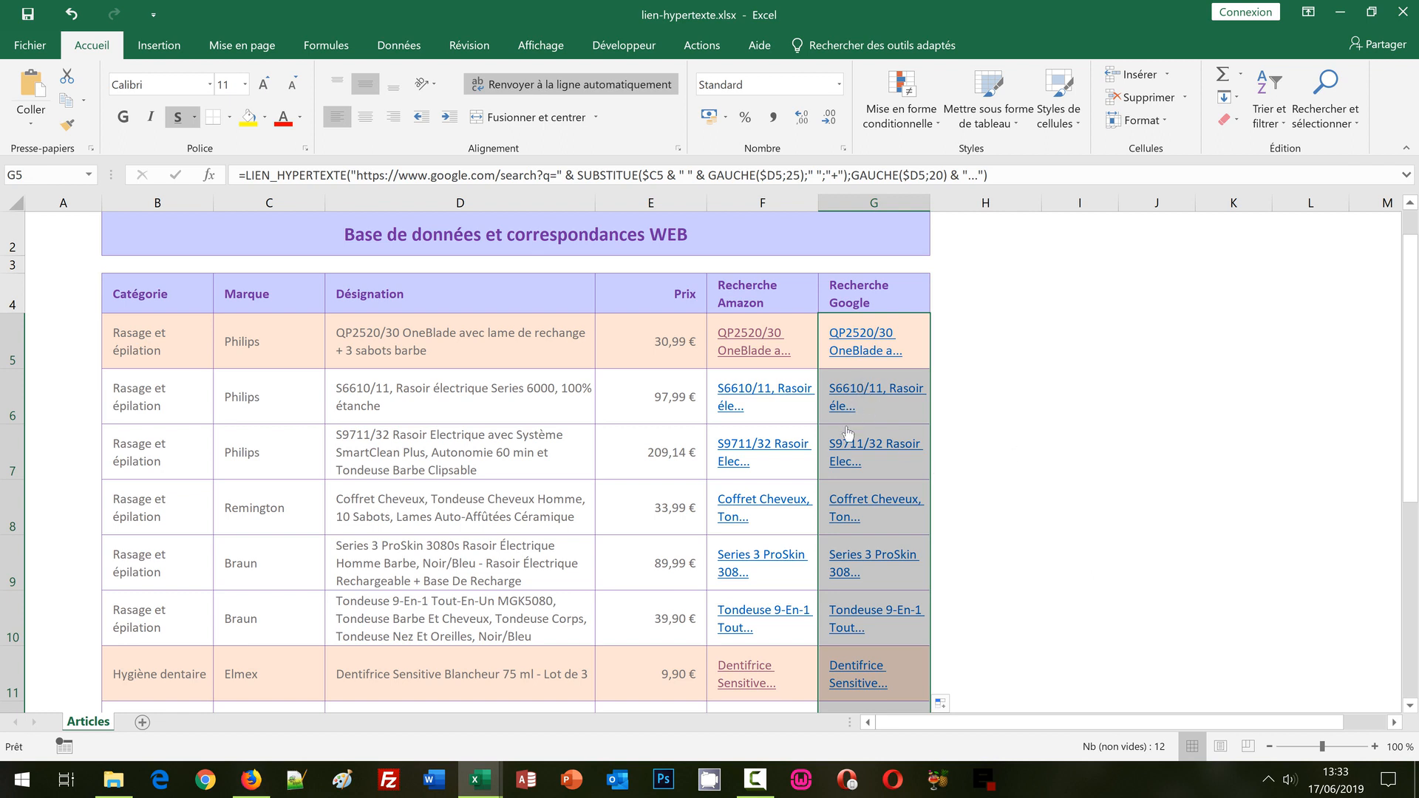
{"action": "mouse_move", "coordinate": [847, 433]}
{"action": "left_click", "coordinate": [1047, 446]}
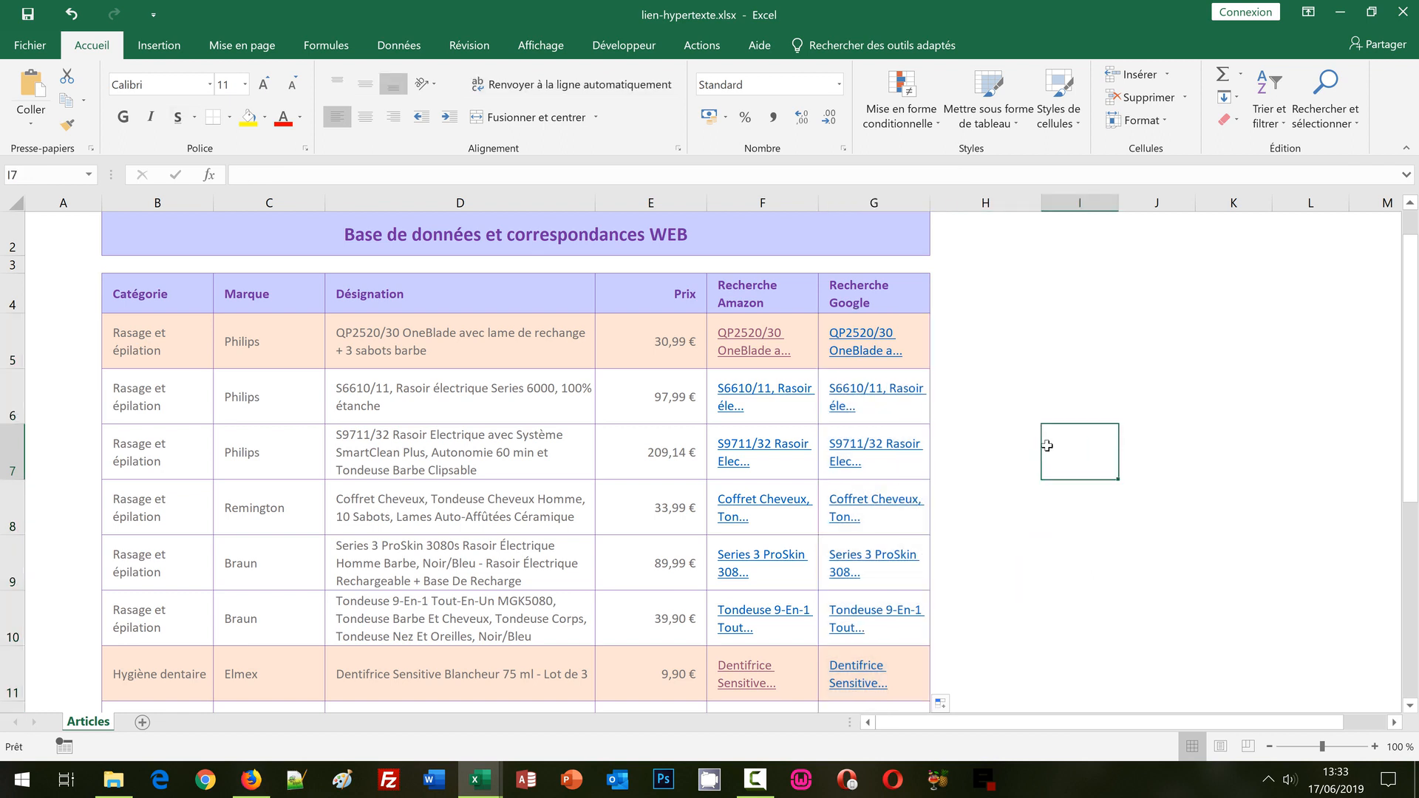
Check the generated links in the Recherche Google column and open the Elmex toothpaste link in G11.
{"action": "mouse_move", "coordinate": [874, 390]}
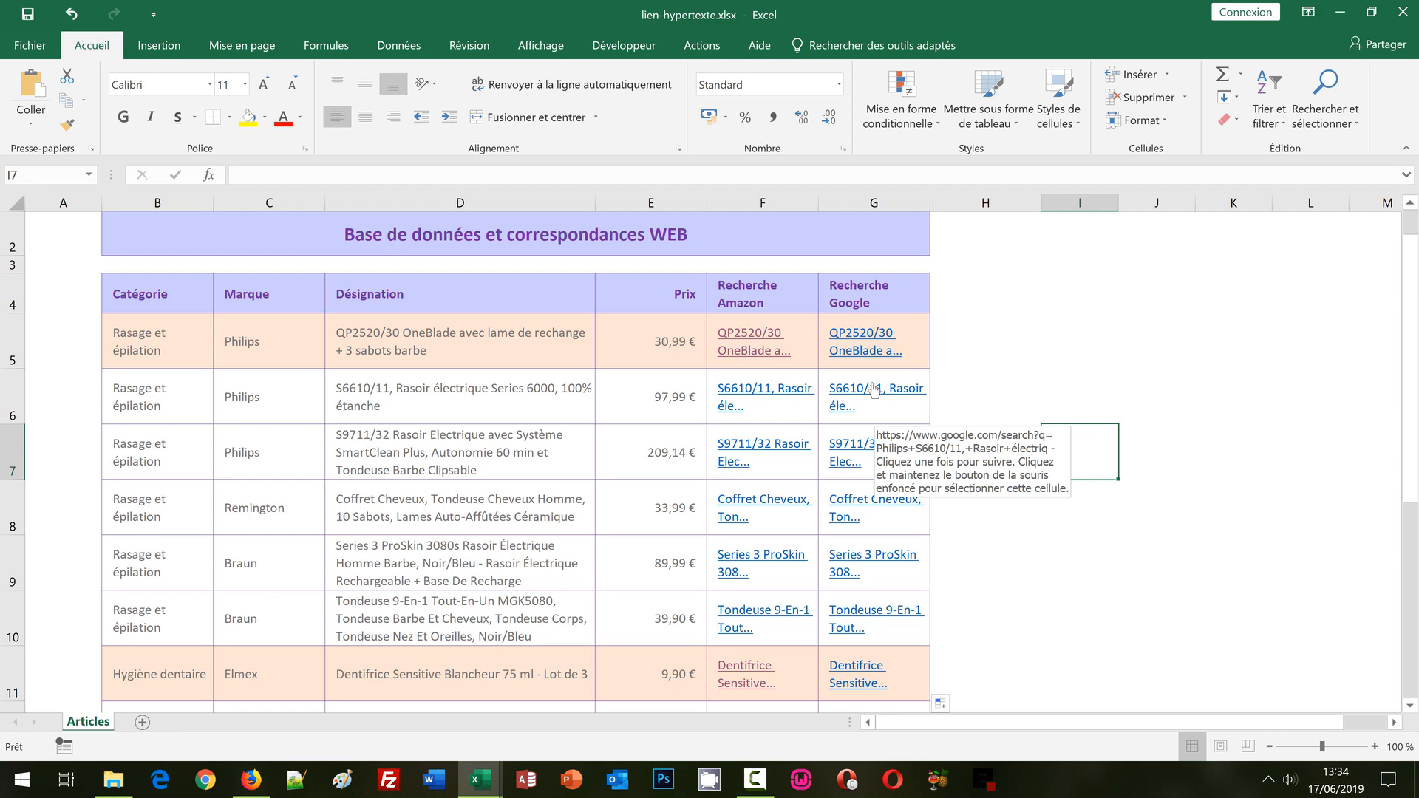
{"action": "key", "text": "Up"}
{"action": "key", "text": "Up"}
{"action": "key", "text": "Up"}
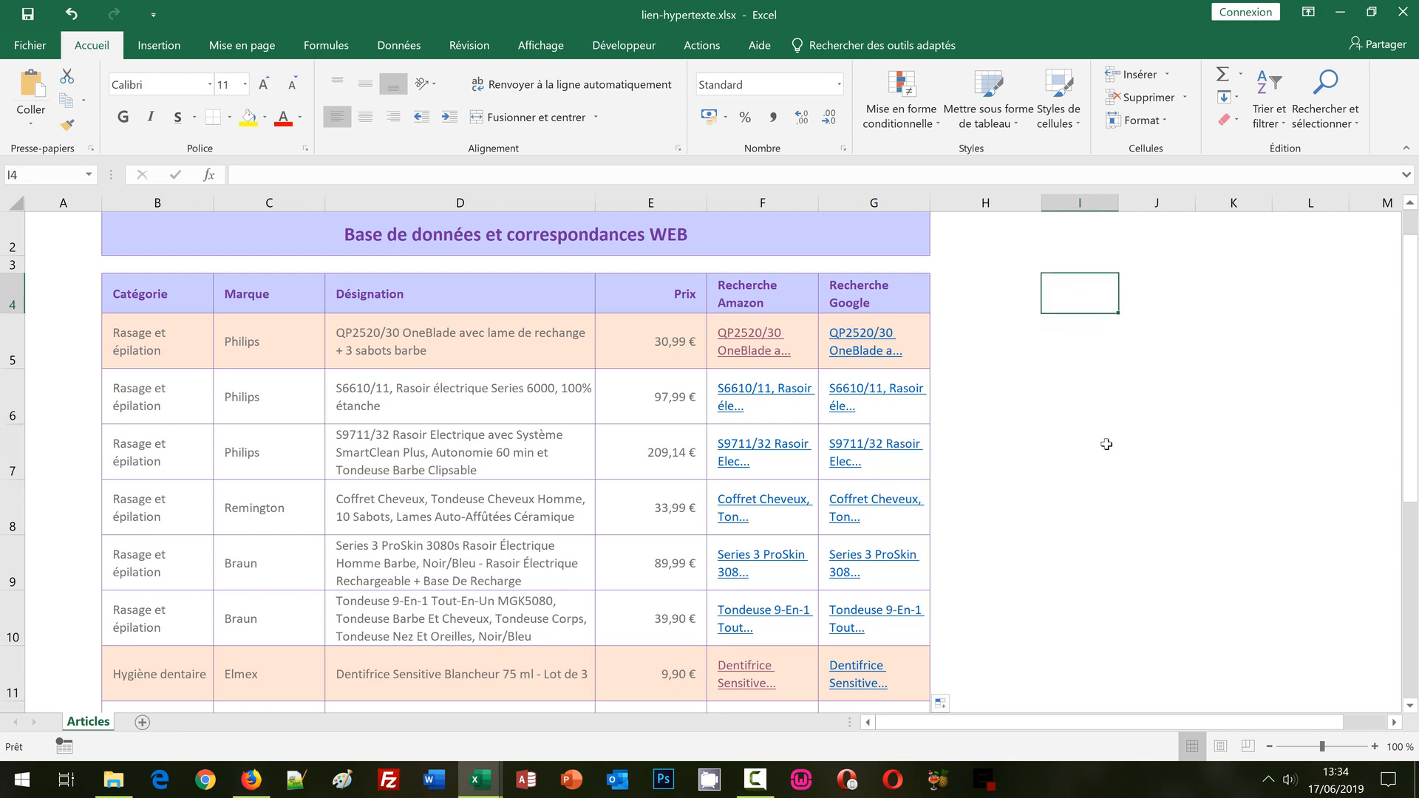
{"action": "scroll", "coordinate": [1084, 516], "scroll_direction": "down", "scroll_amount": 6}
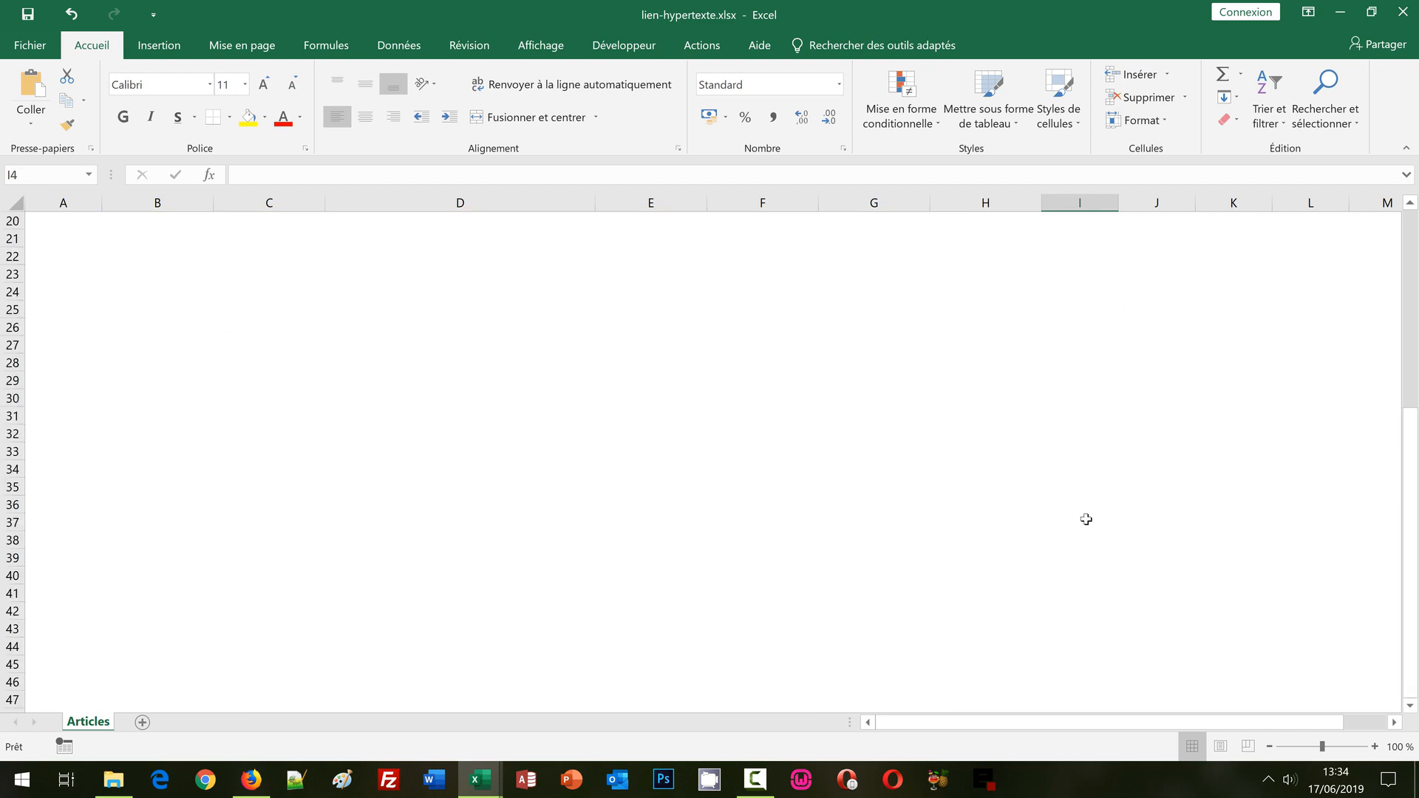
{"action": "scroll", "coordinate": [1086, 519], "scroll_direction": "up", "scroll_amount": 4}
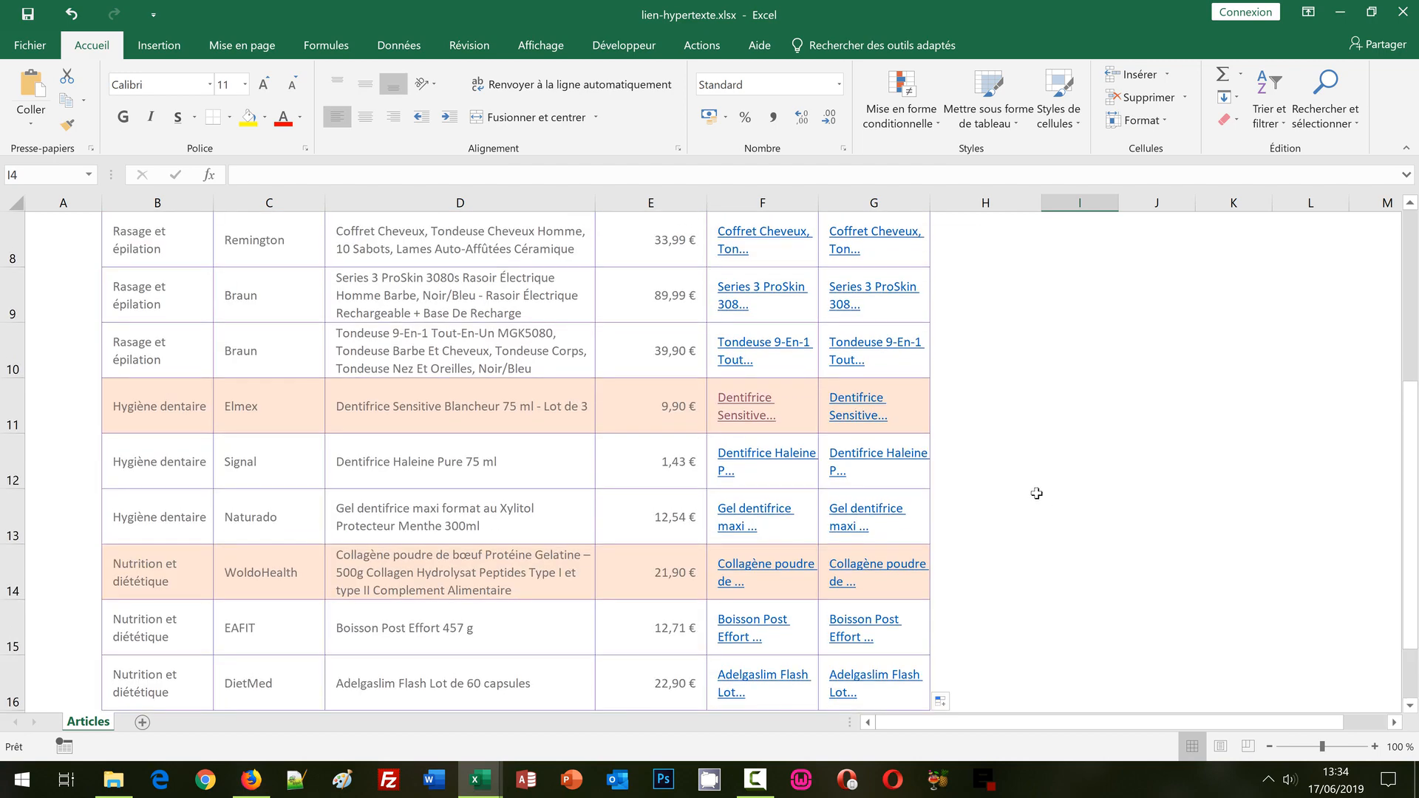
{"action": "left_click", "coordinate": [856, 403]}
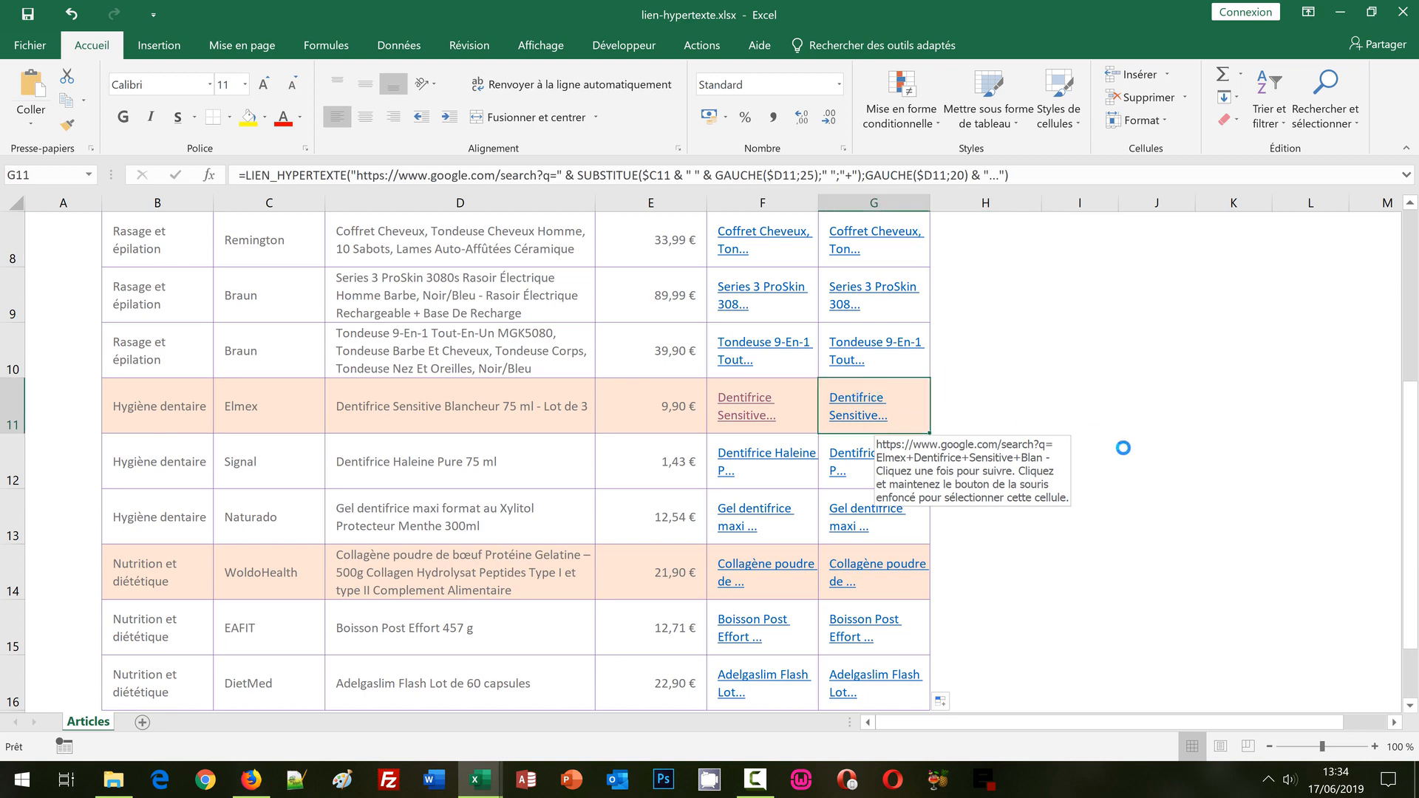